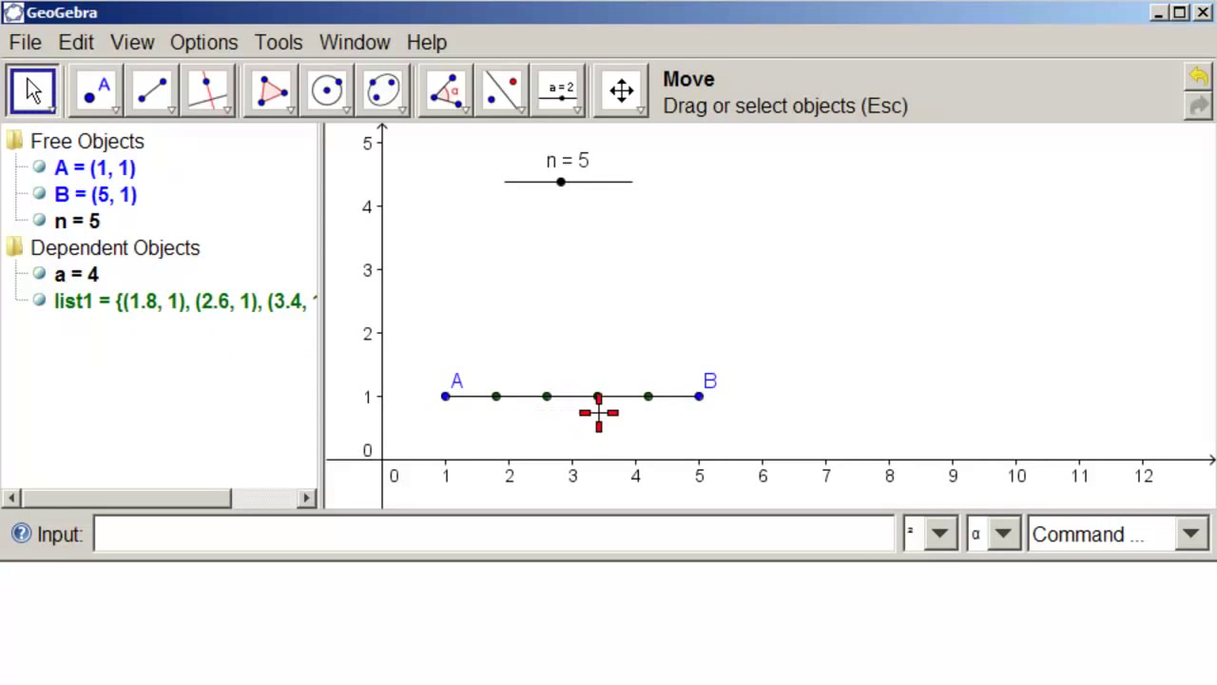
Step: Vary the slider n to examine how the division points on segment AB respond
mouse_move(562, 182)
mouse_down()
mouse_move(618, 183)
mouse_move(559, 183)
mouse_up()
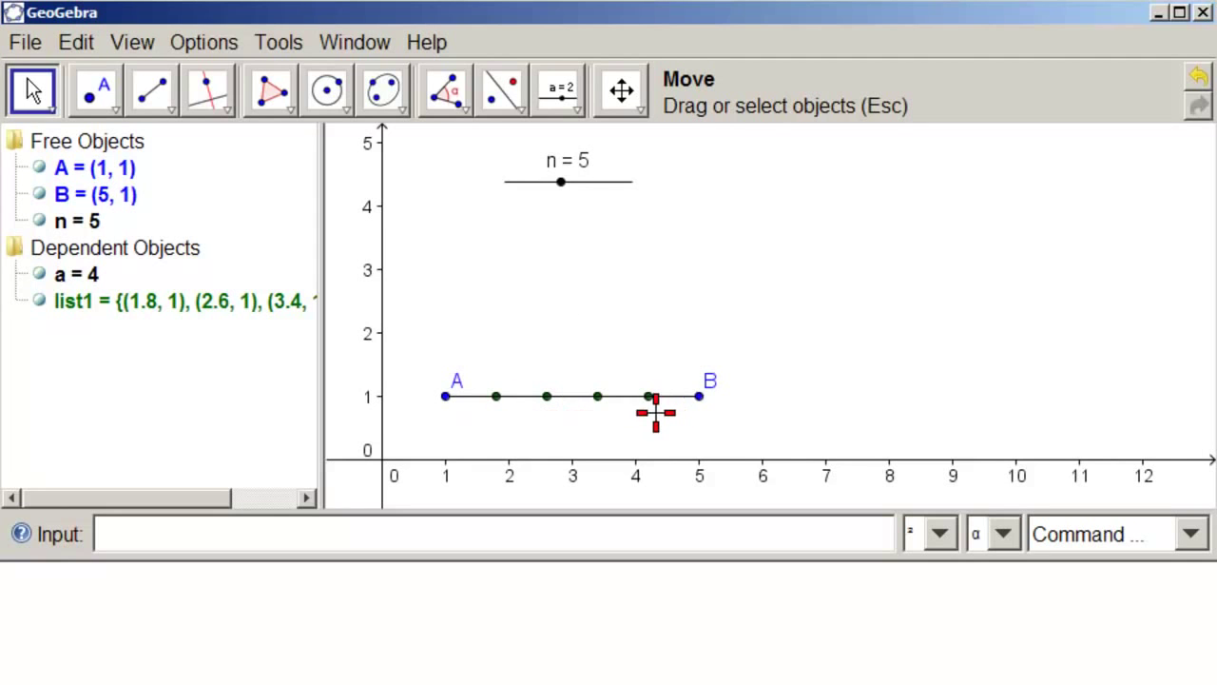
drag(560, 190, 644, 199)
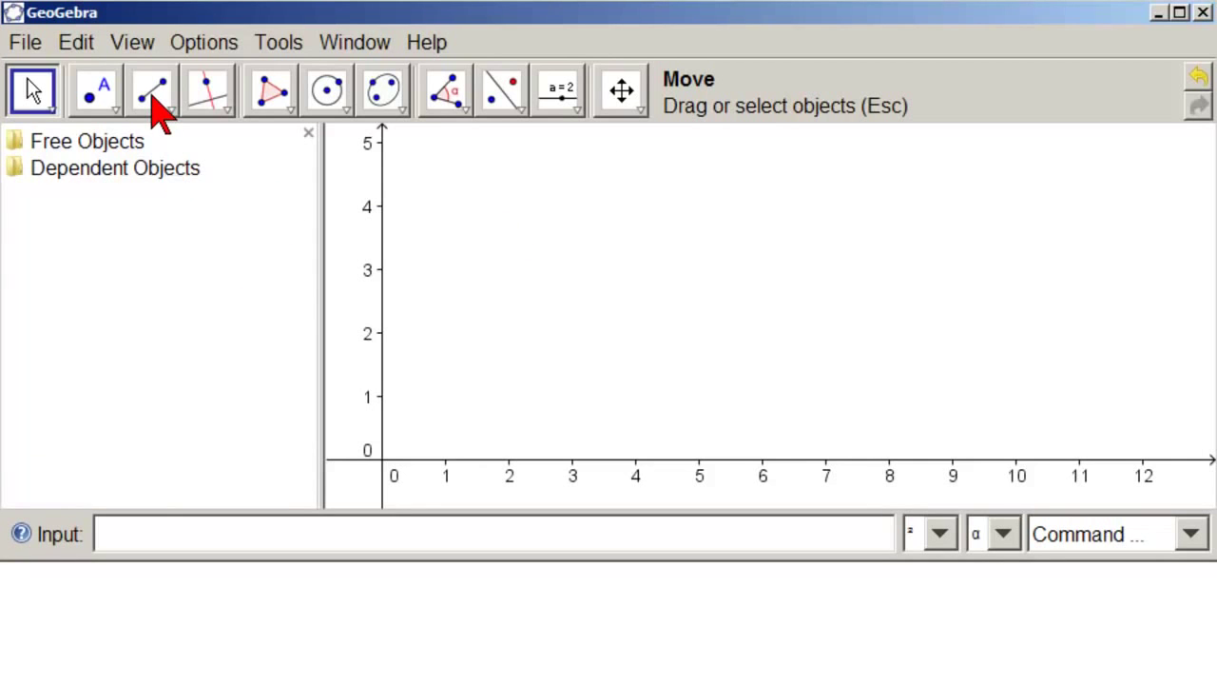
Step: Draw a segment from A at (1, 1) to B at (5, 1) and hide the segment's label
click(150, 99)
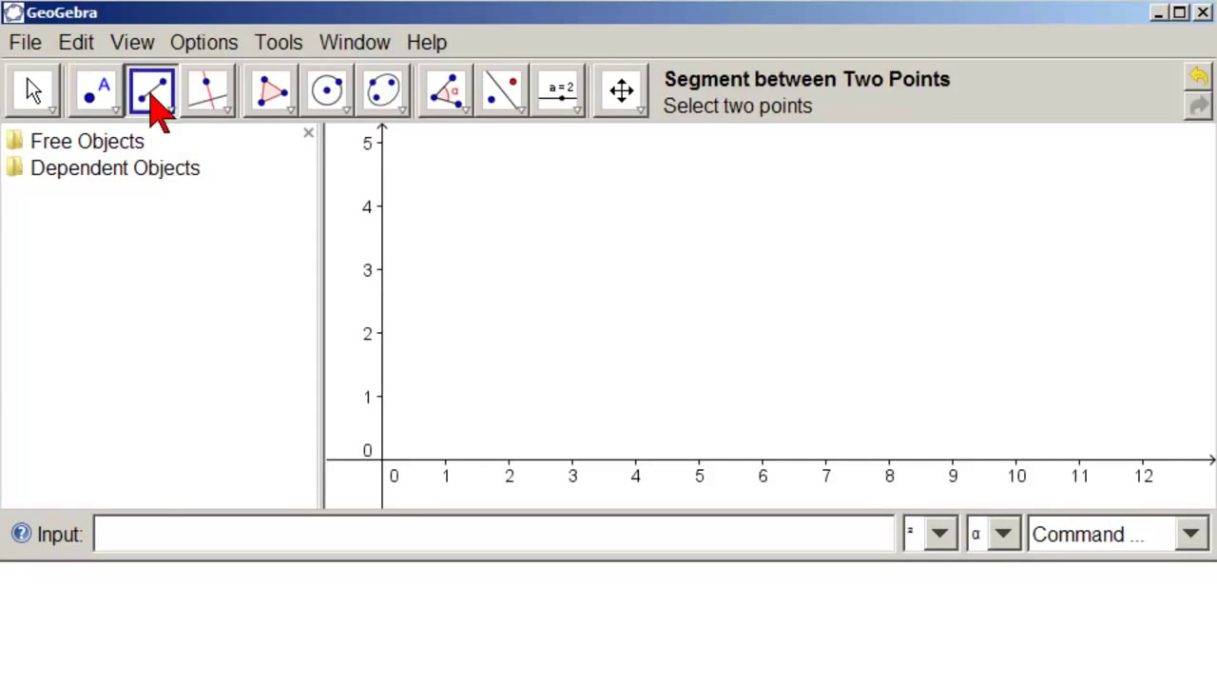
click(443, 396)
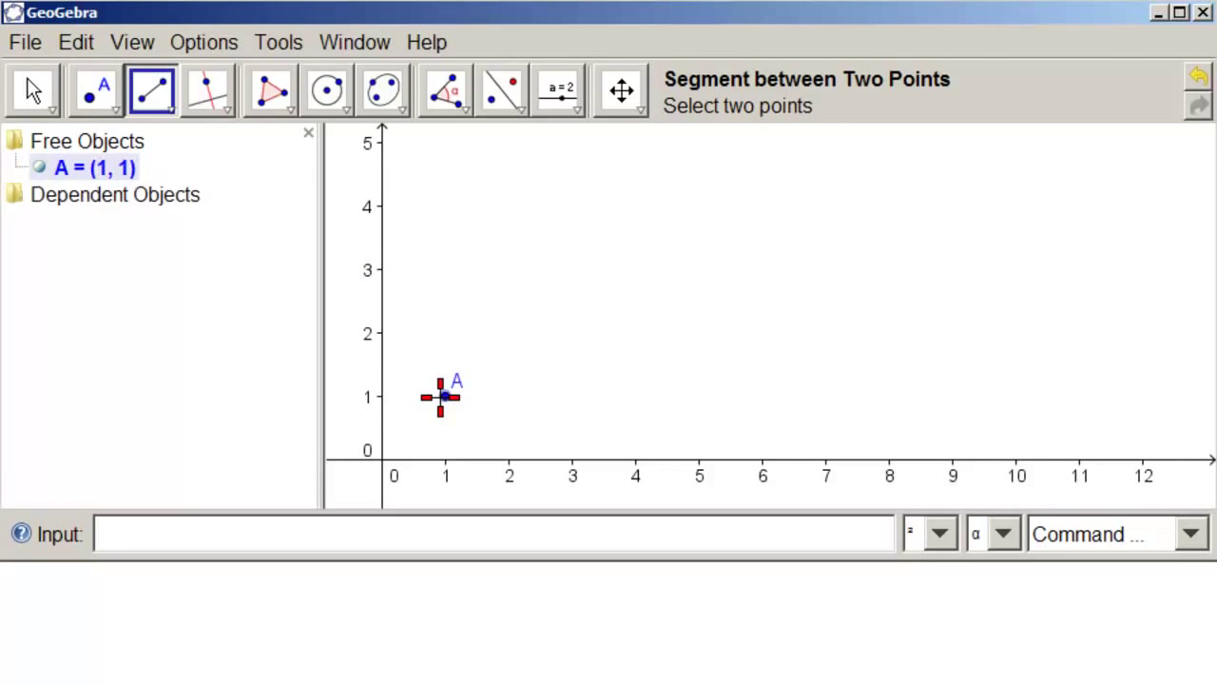
click(699, 396)
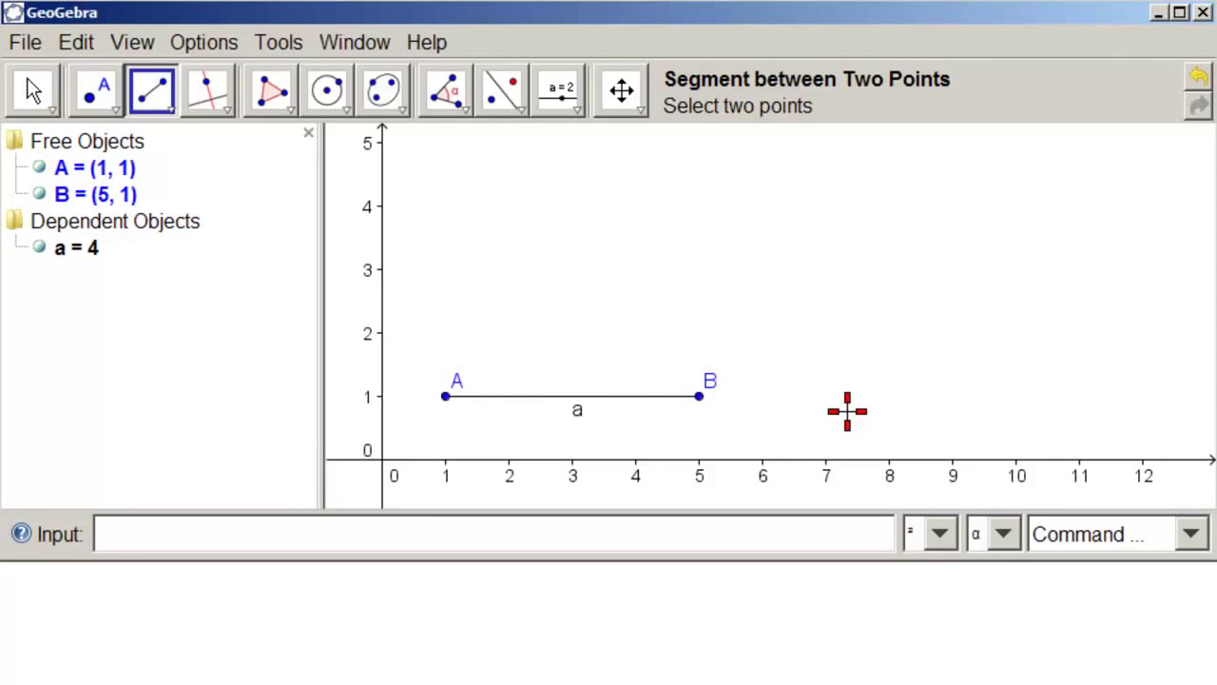
right_click(577, 411)
click(602, 514)
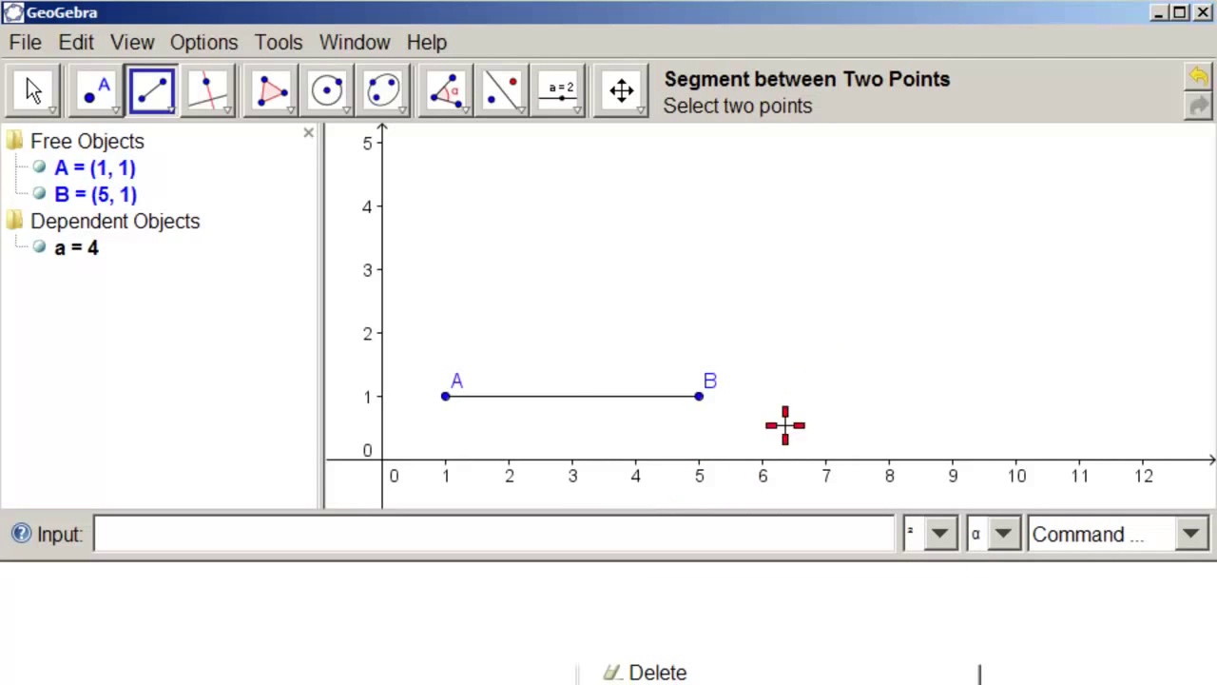
Step: Create a number slider n above the segment with minimum 1, maximum 10 and increment 1, and set it to 5
click(559, 93)
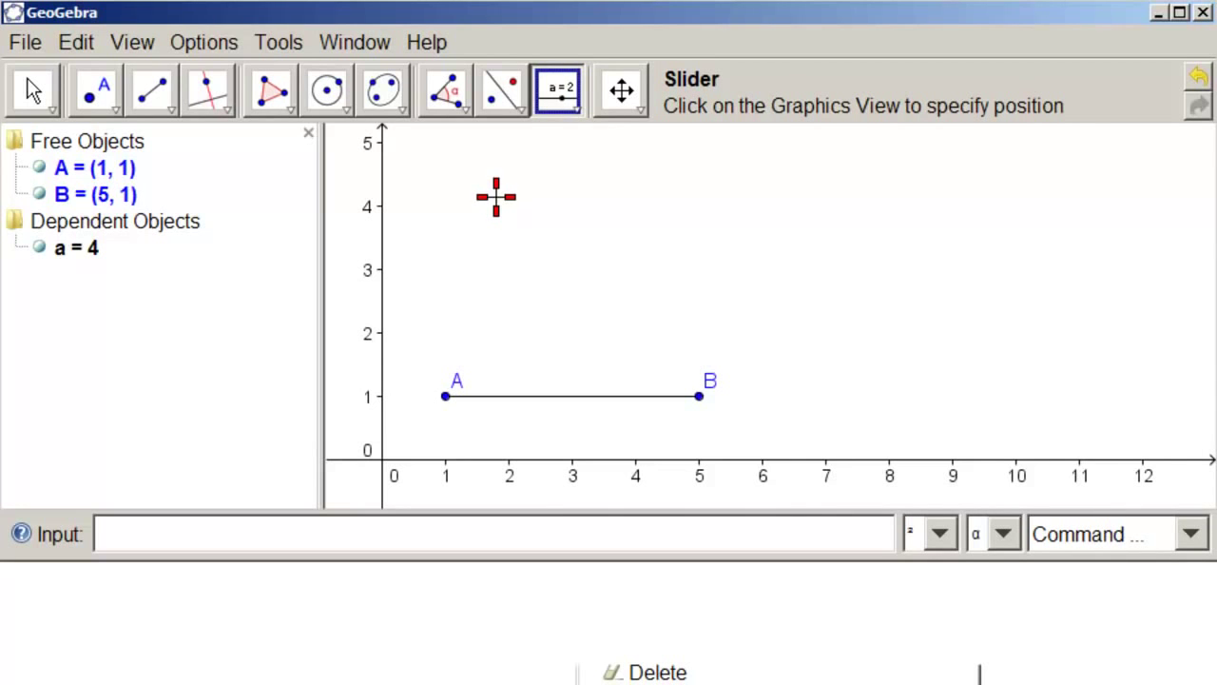
click(495, 196)
key(BackSpace)
text(n)
drag(443, 326, 407, 328)
text(1)
double_click(570, 326)
text(10)
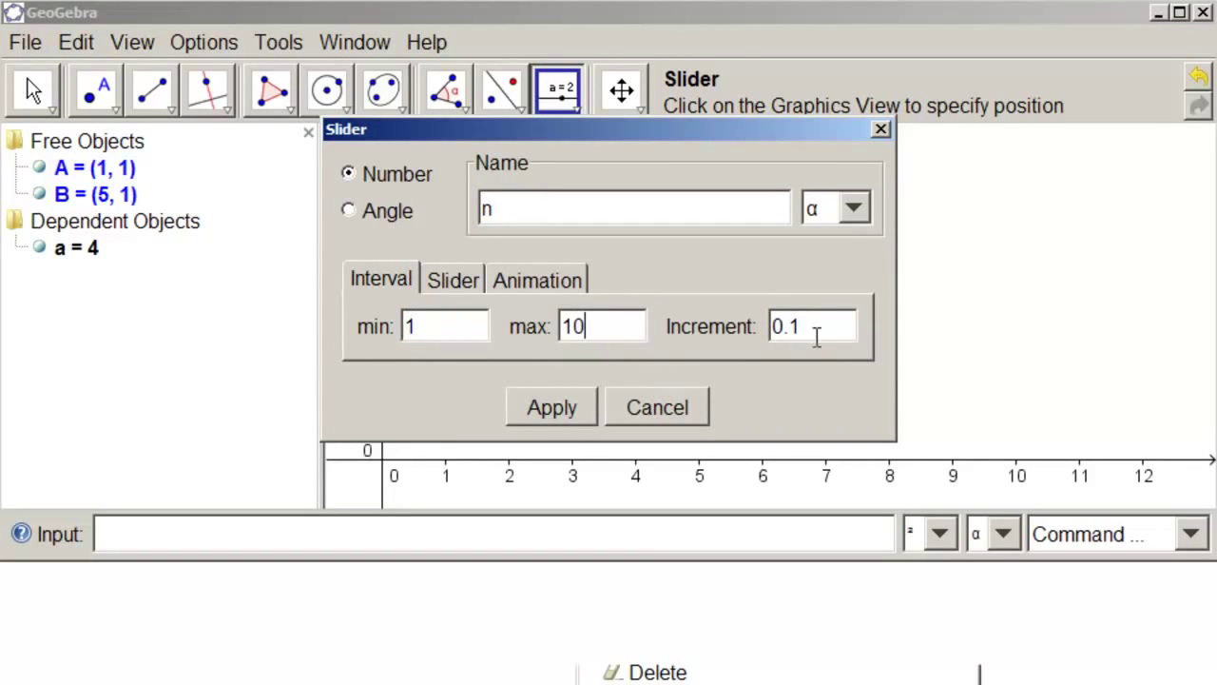
drag(815, 326, 756, 326)
text(1)
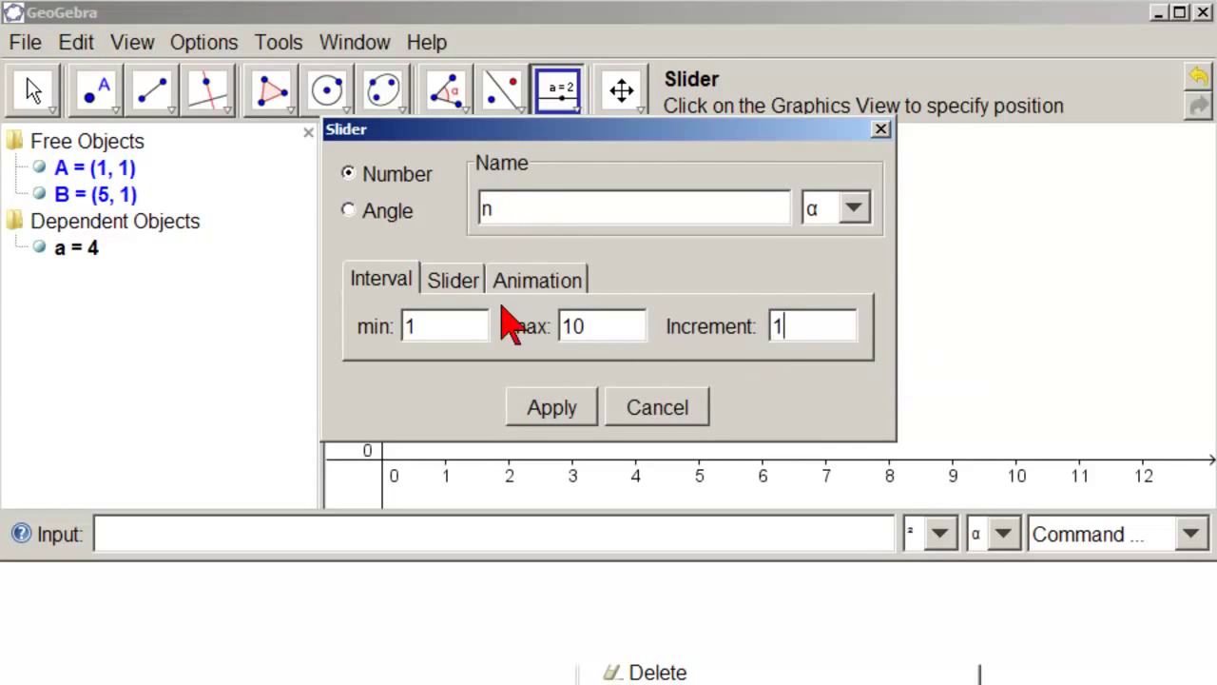
click(569, 407)
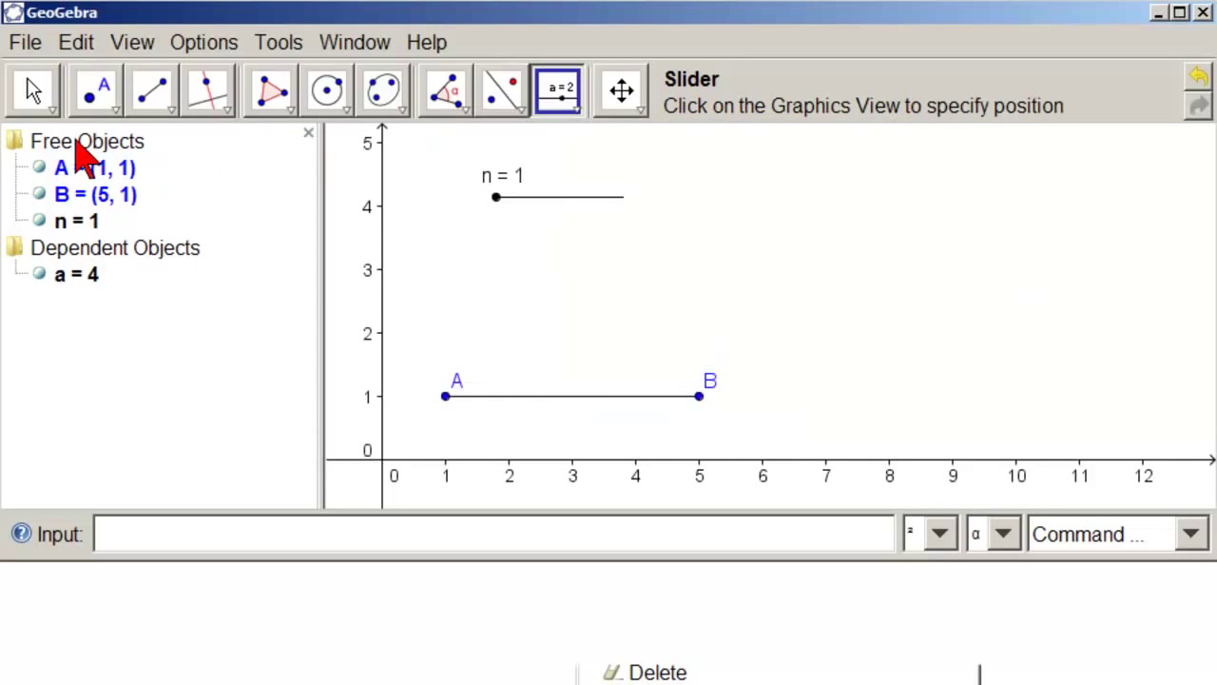
click(29, 94)
drag(496, 198, 554, 200)
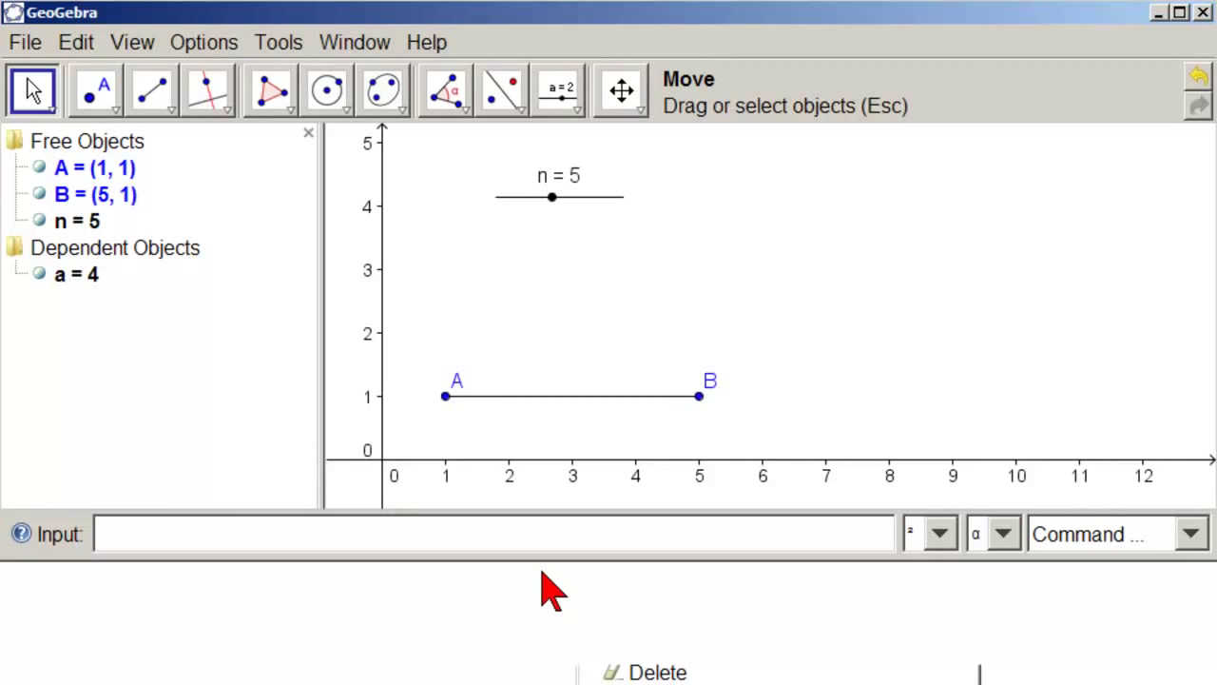
Step: Create the division points on segment AB with the command Sequence[A+(B-A)/n*k,k,1,n-1]
text(sequence[)
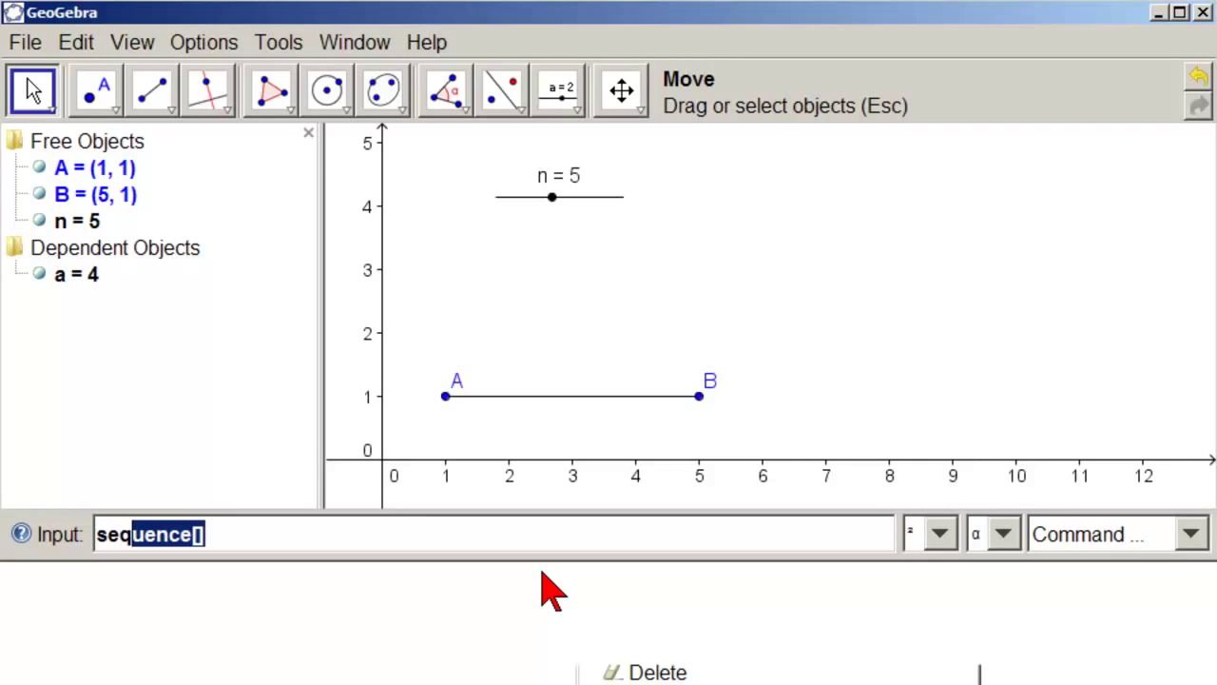
key(Return)
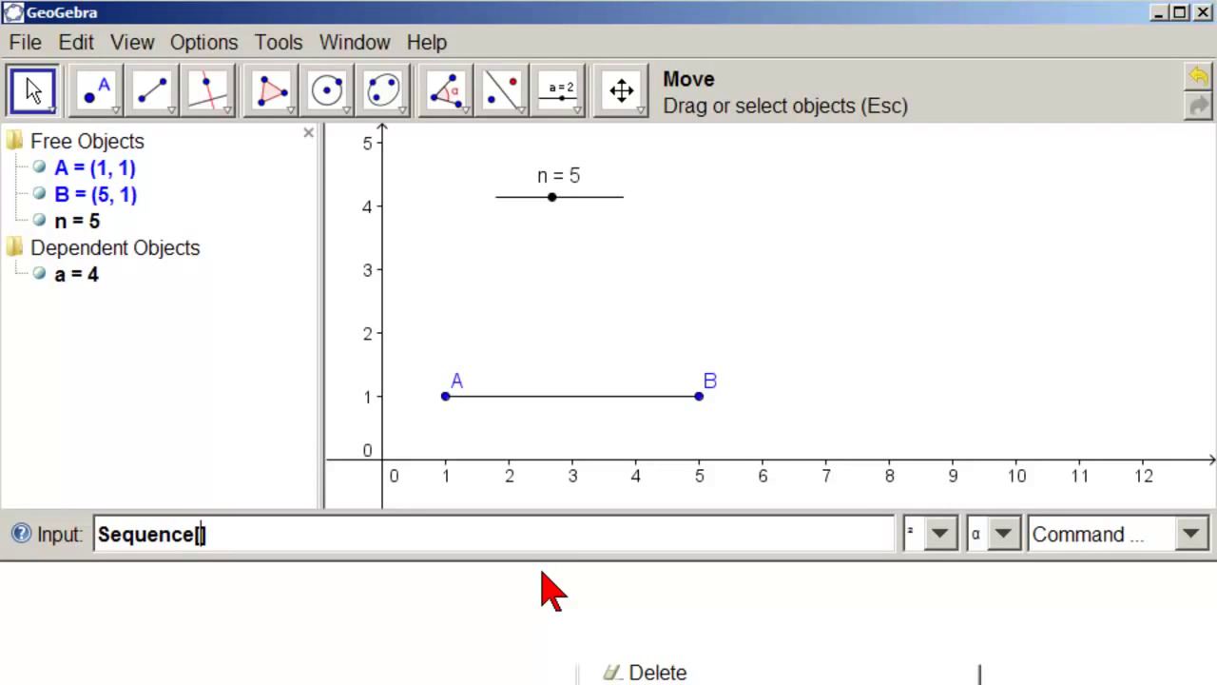
text(A)
text(+)
text((B-A)
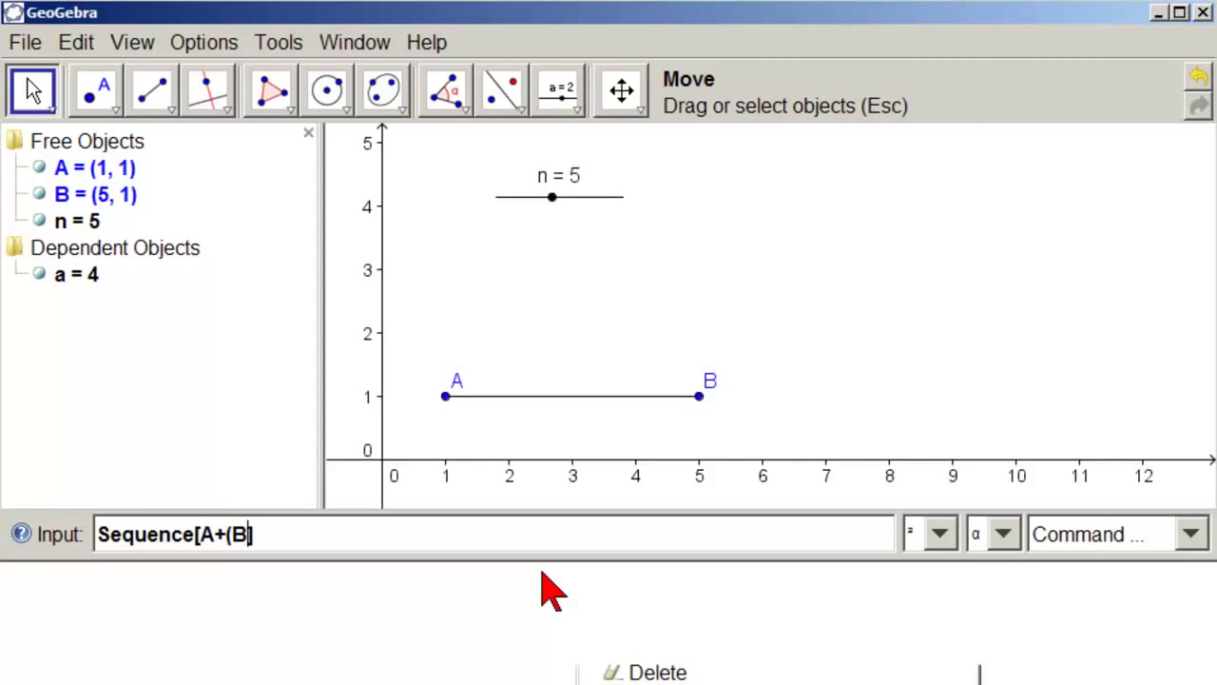
text()/n)
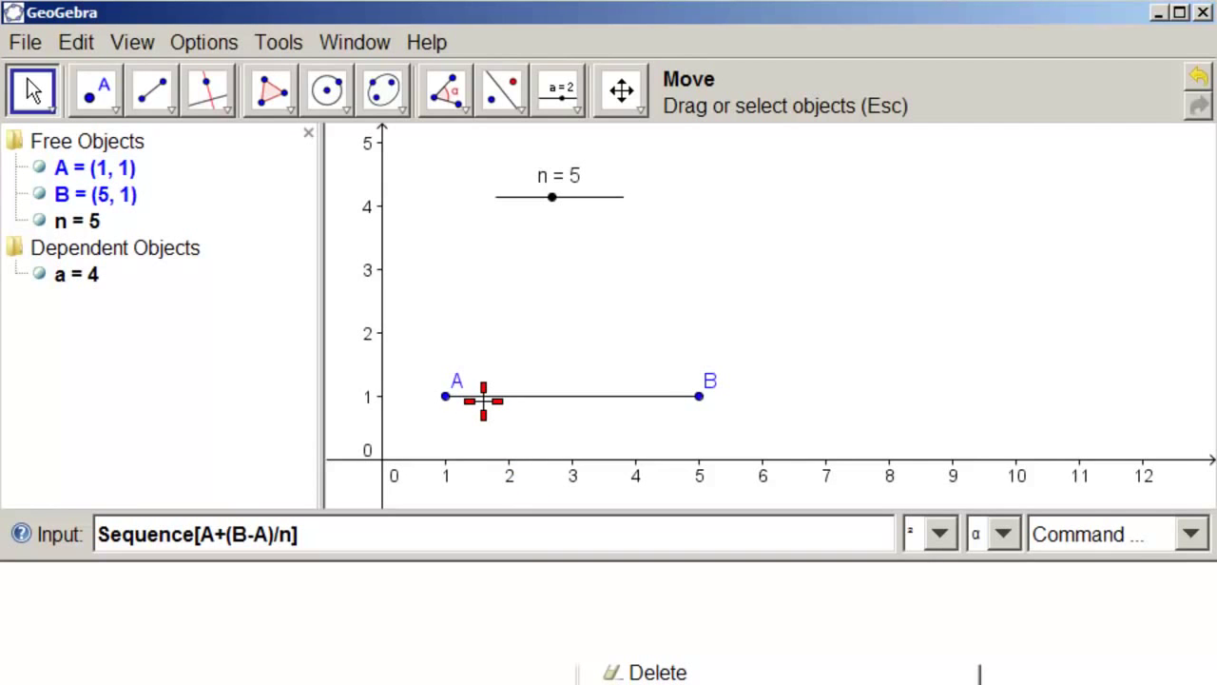
text(*k)
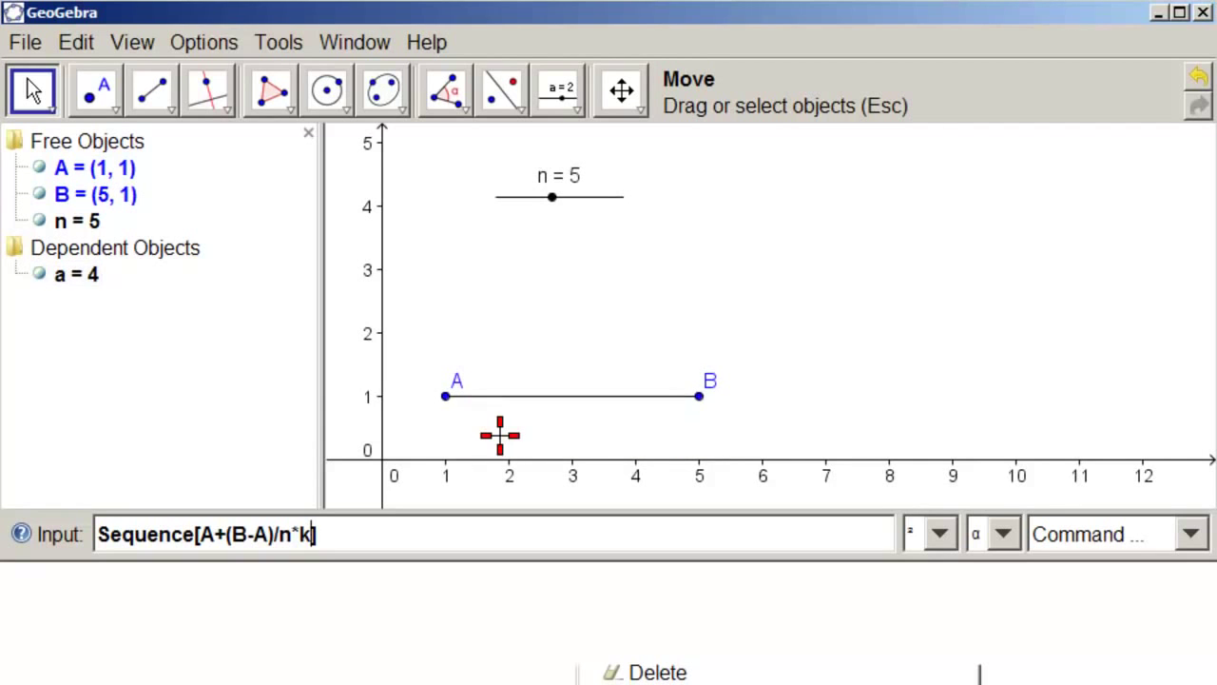
text(,k)
text(,1)
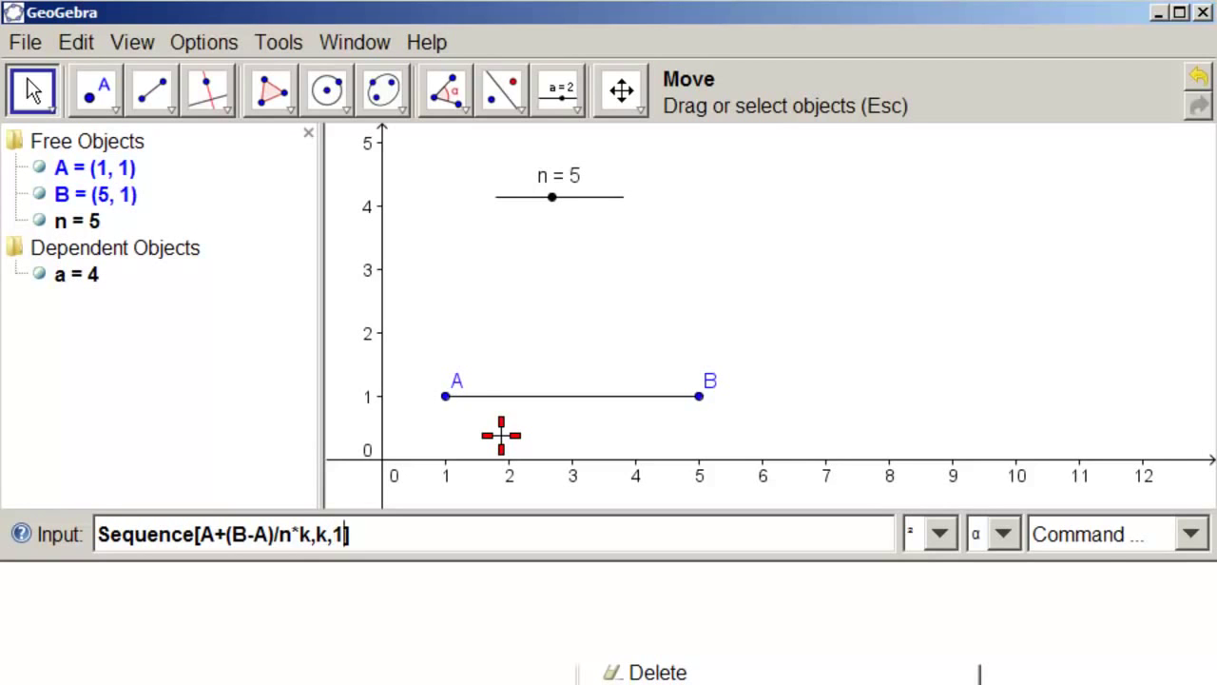
text(,n-1)
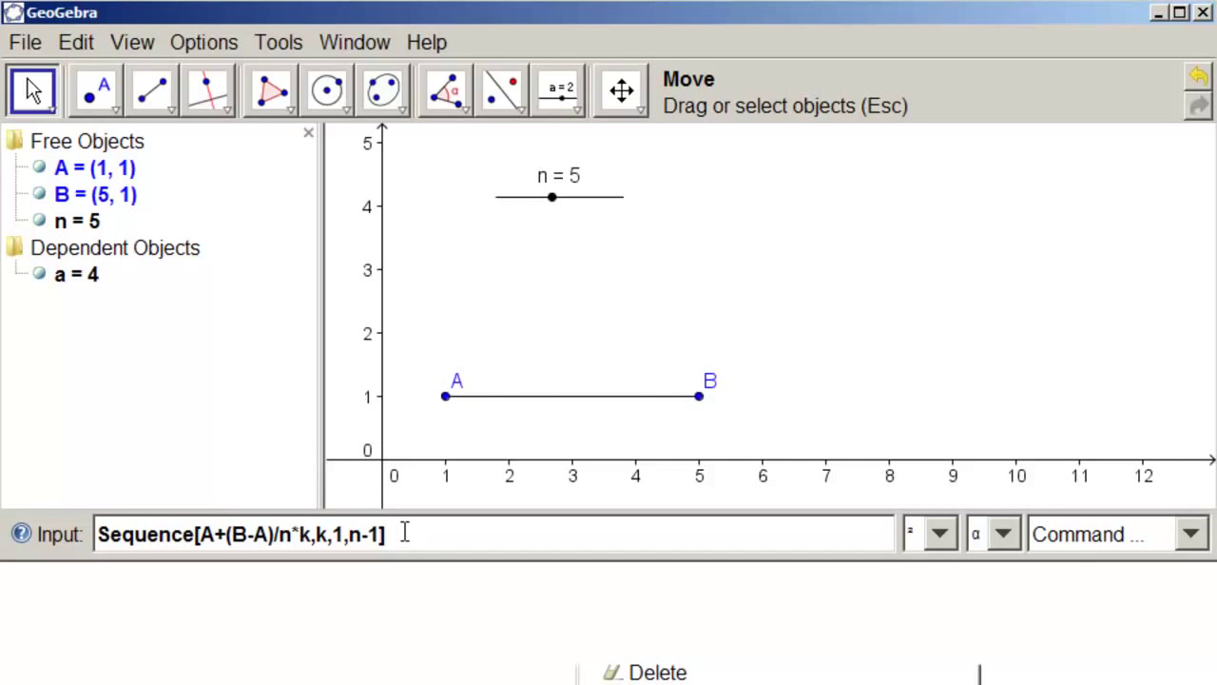
key(Return)
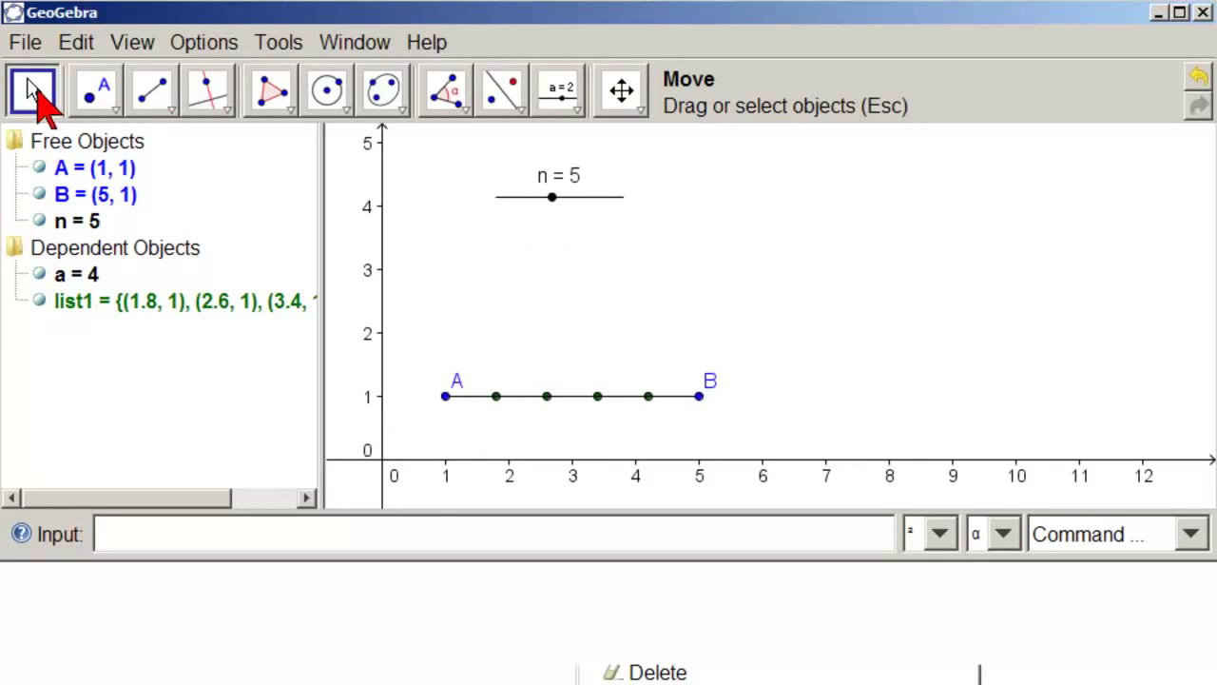
Step: Test the division of segment AB by setting slider n to 1, 3 and back to 5
drag(554, 199, 497, 197)
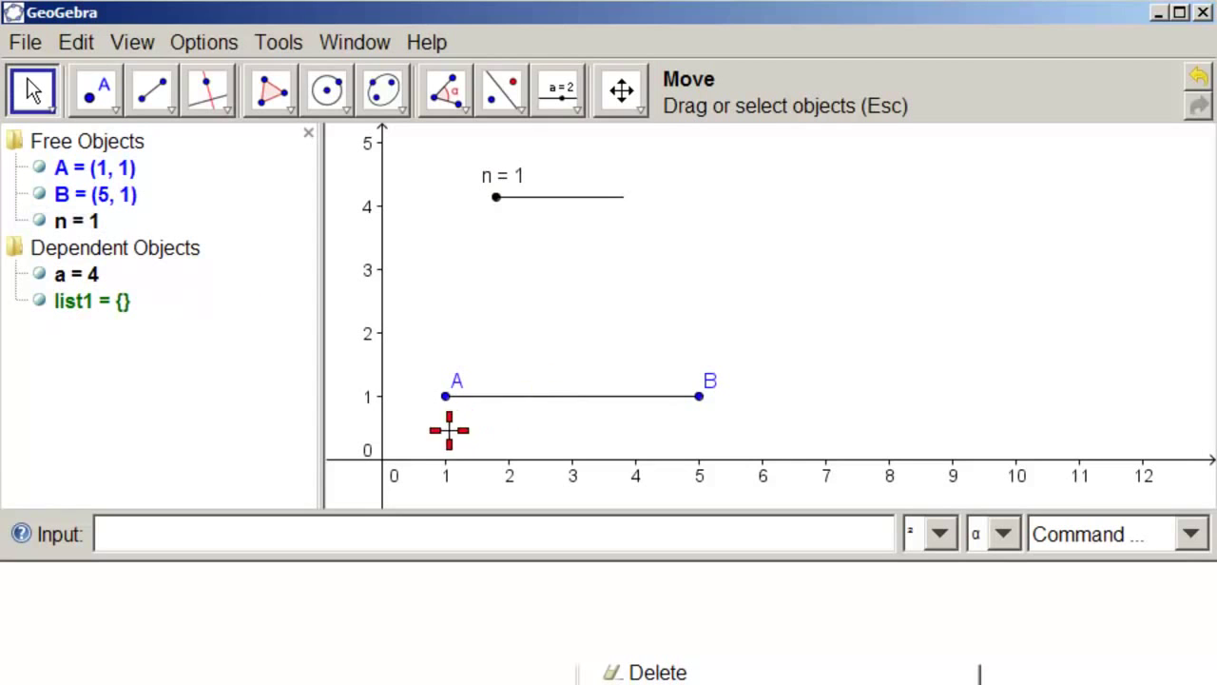
drag(498, 200, 529, 209)
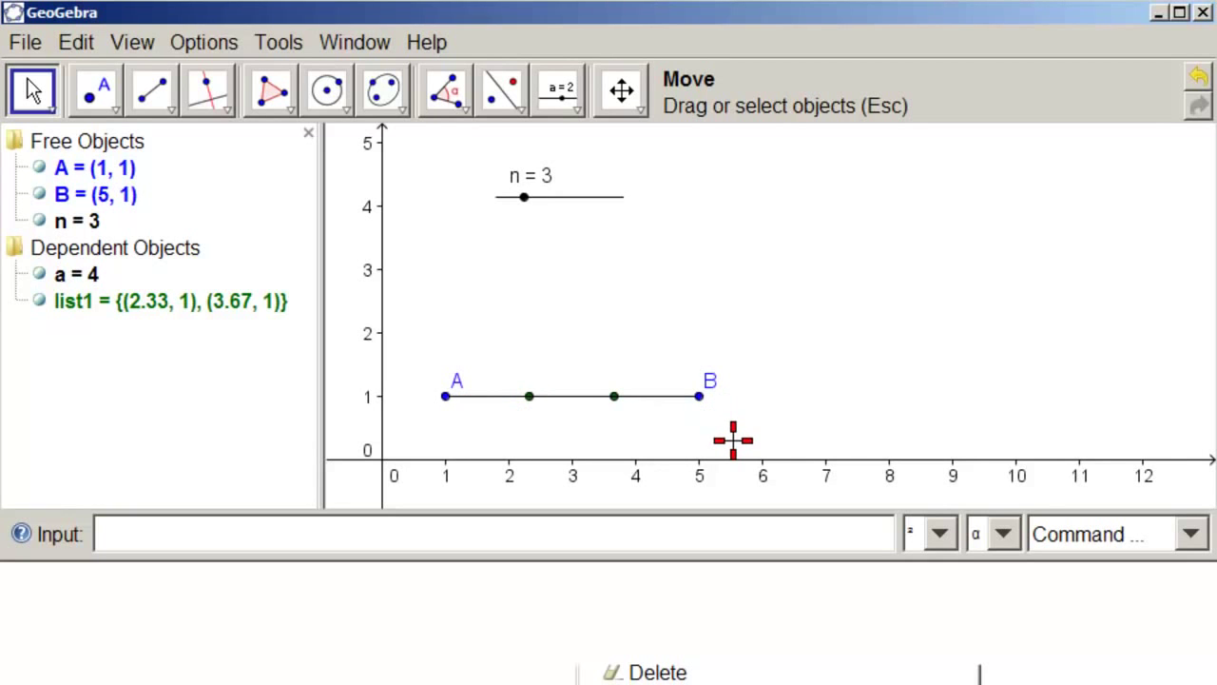
drag(524, 198, 565, 212)
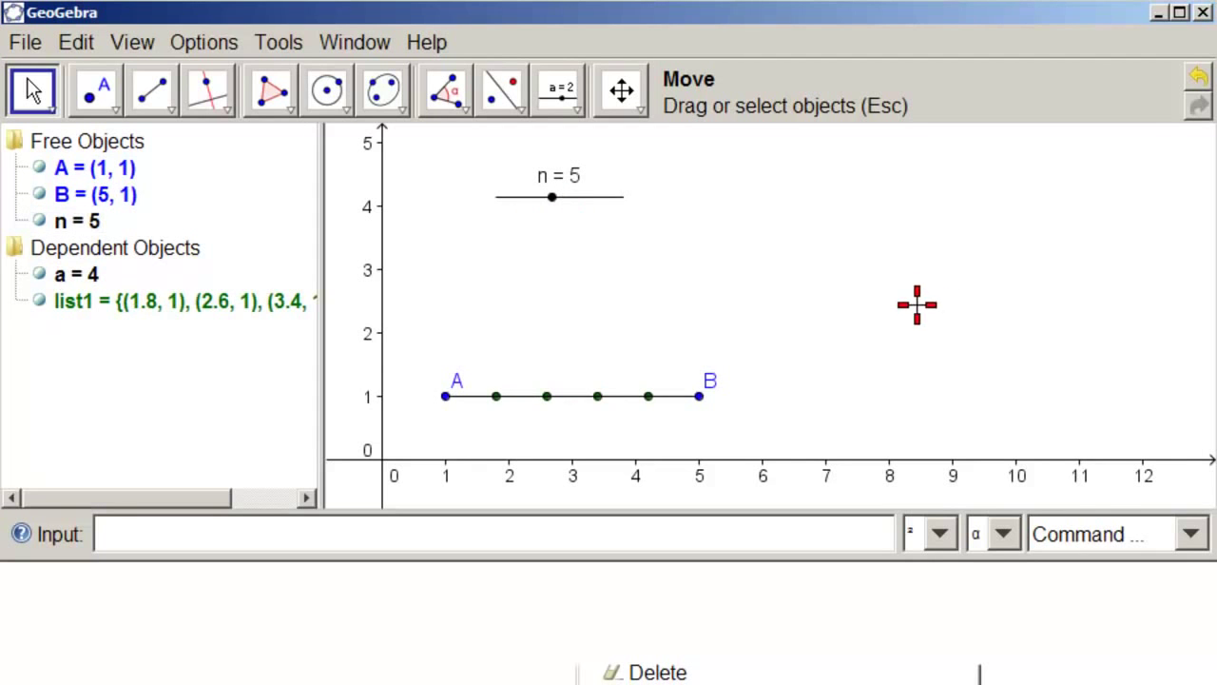
Step: Draw a second segment CD above AB from about (1.74, 2.92) to (5.8, 2.92) and hide its label
click(153, 92)
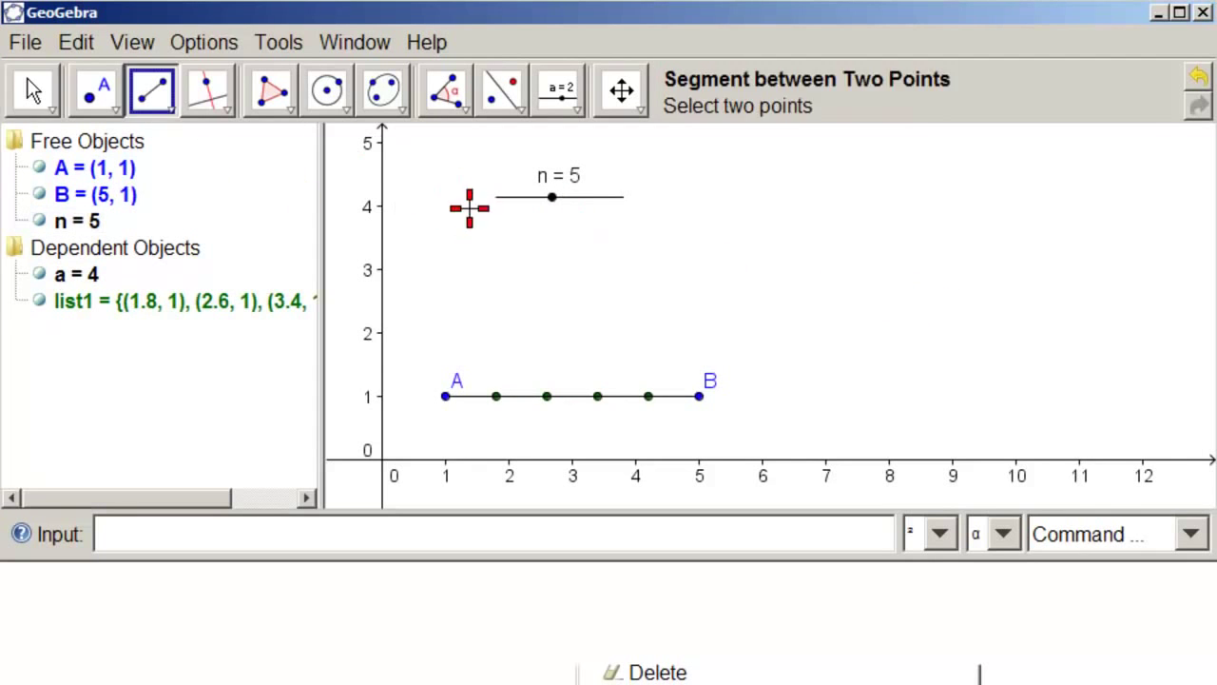
click(492, 273)
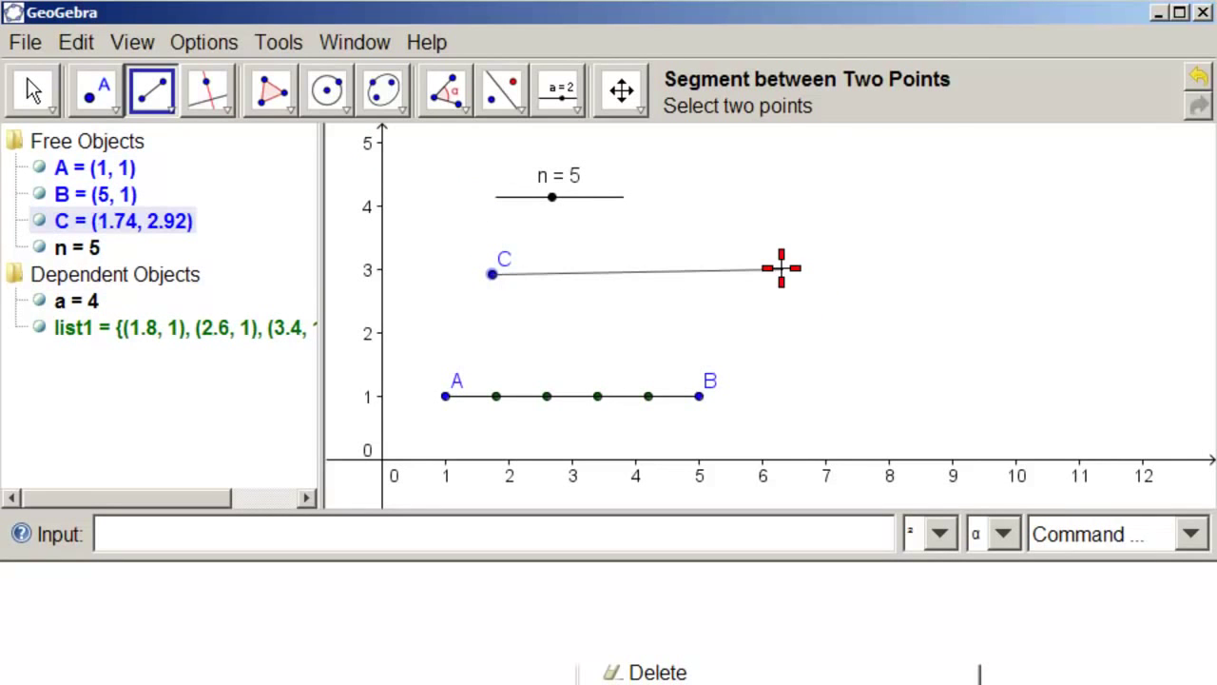
click(750, 275)
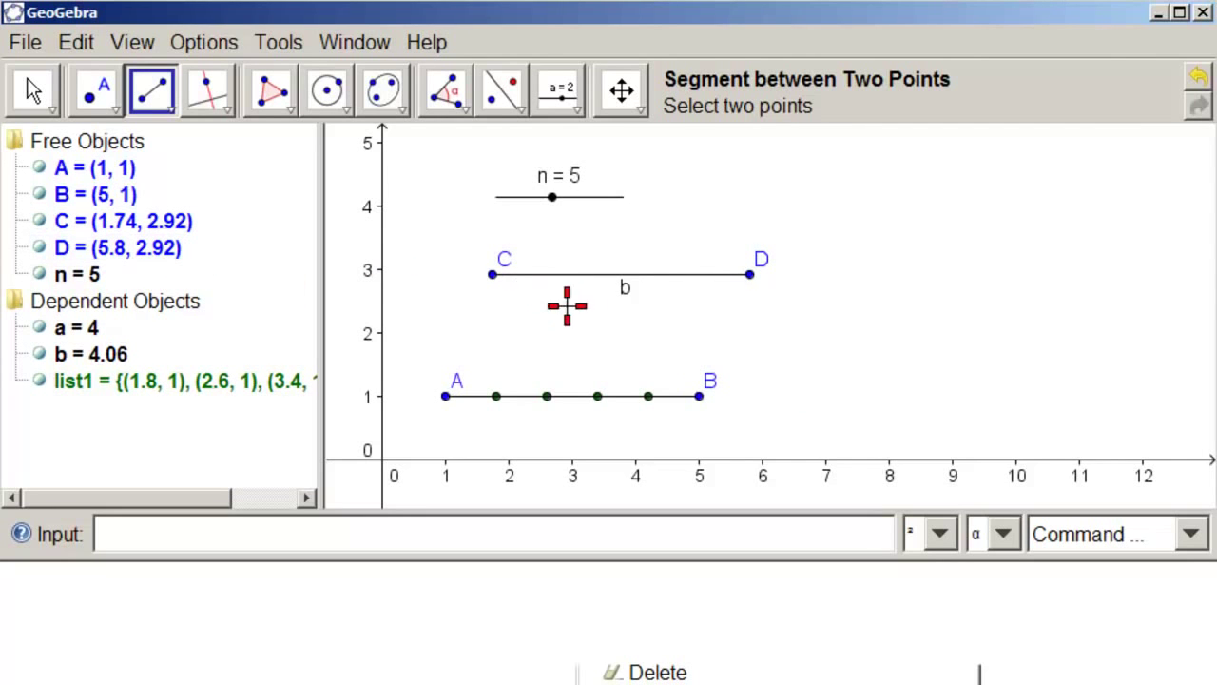
right_click(625, 290)
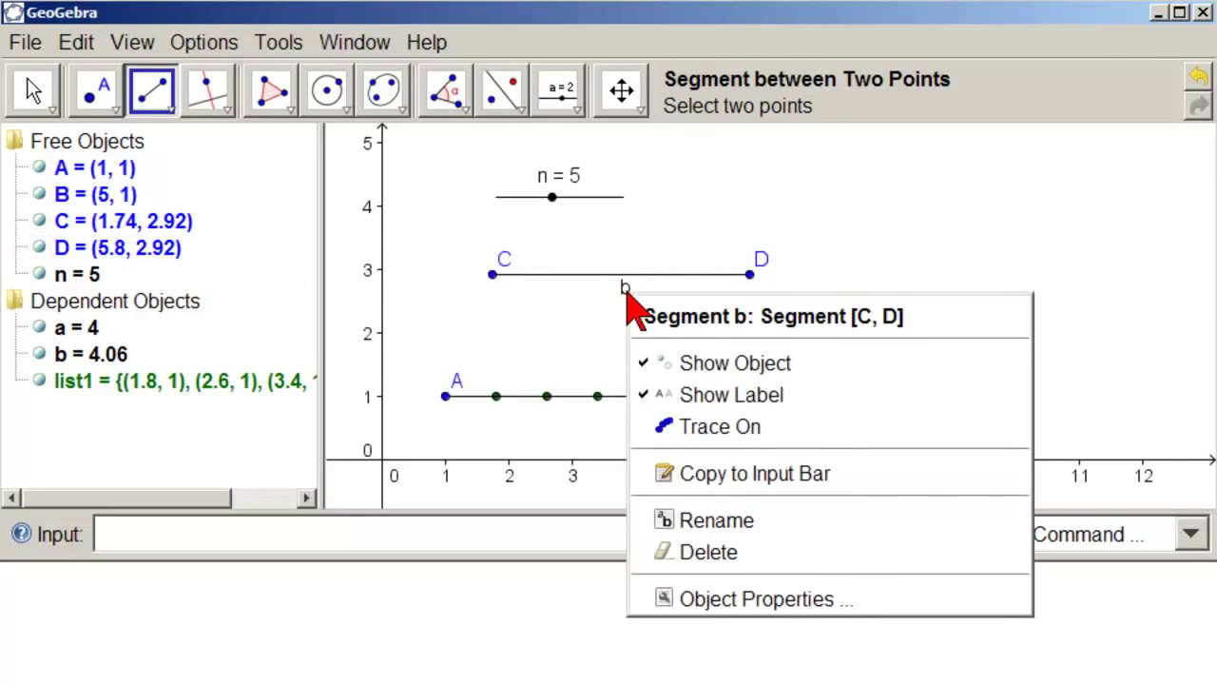
click(732, 397)
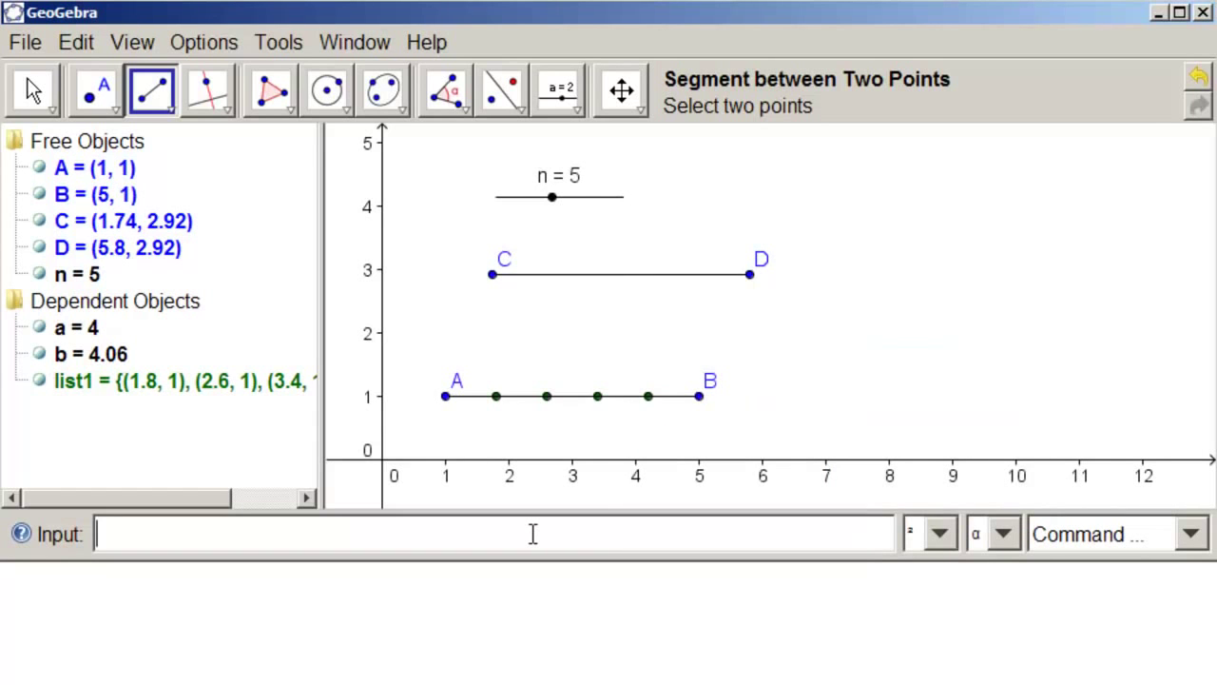
Step: Create the division points on segment CD with the command Sequence[C+(D-C)/n*k,k,1,n-1]
click(534, 533)
text(sequence[)
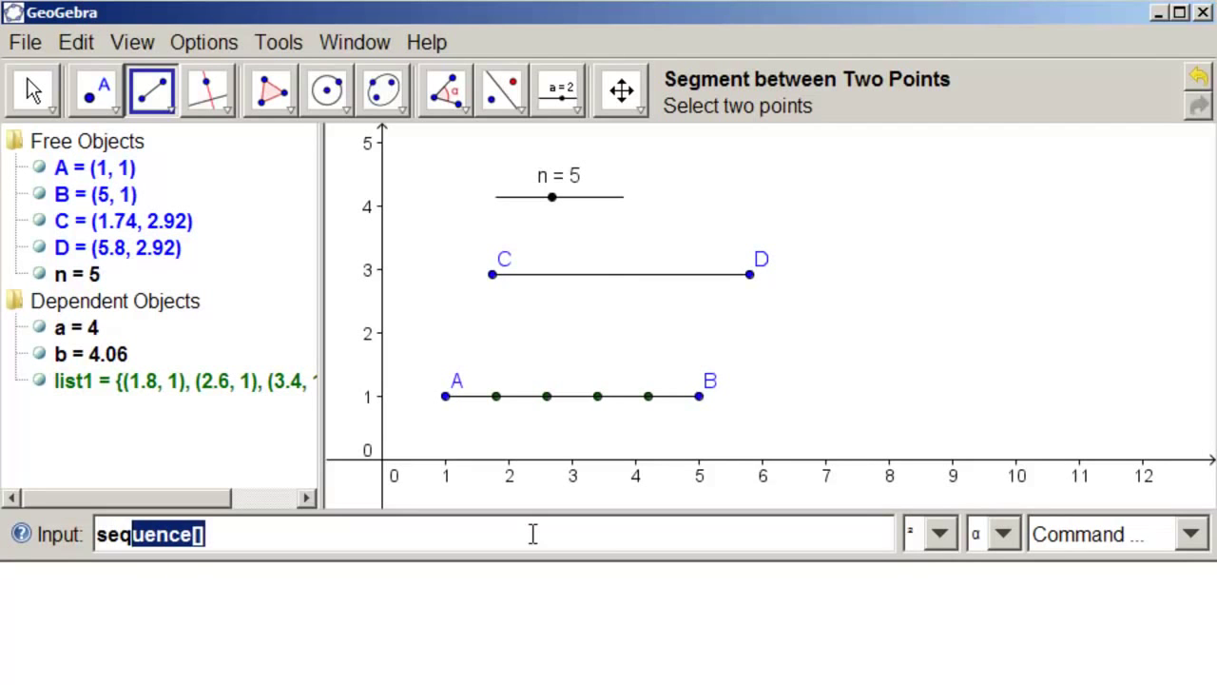
key(Return)
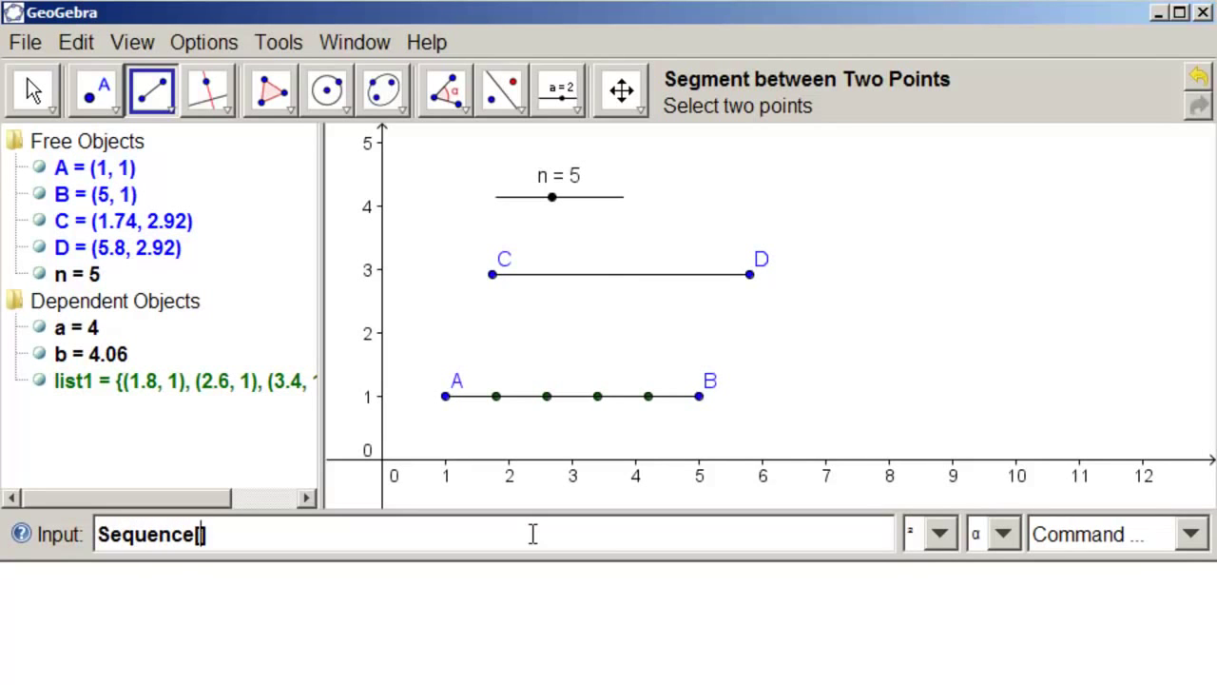
text(C)
text(+(D-)
text(C))
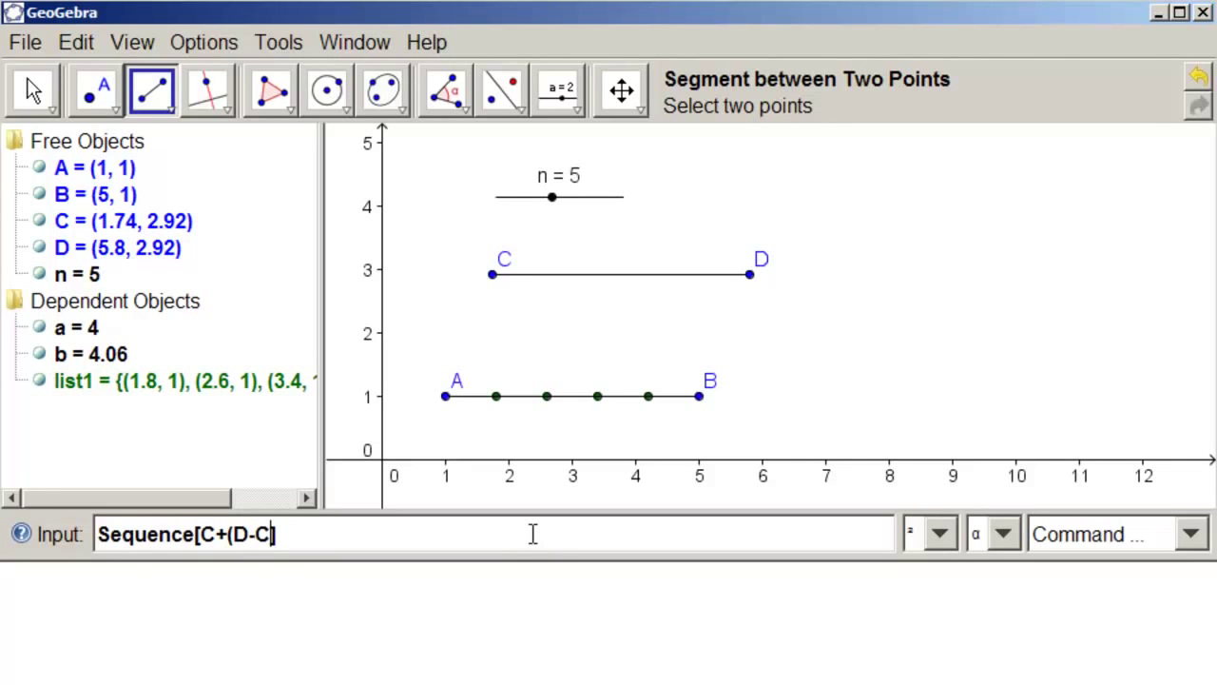
text(/n*k,k)
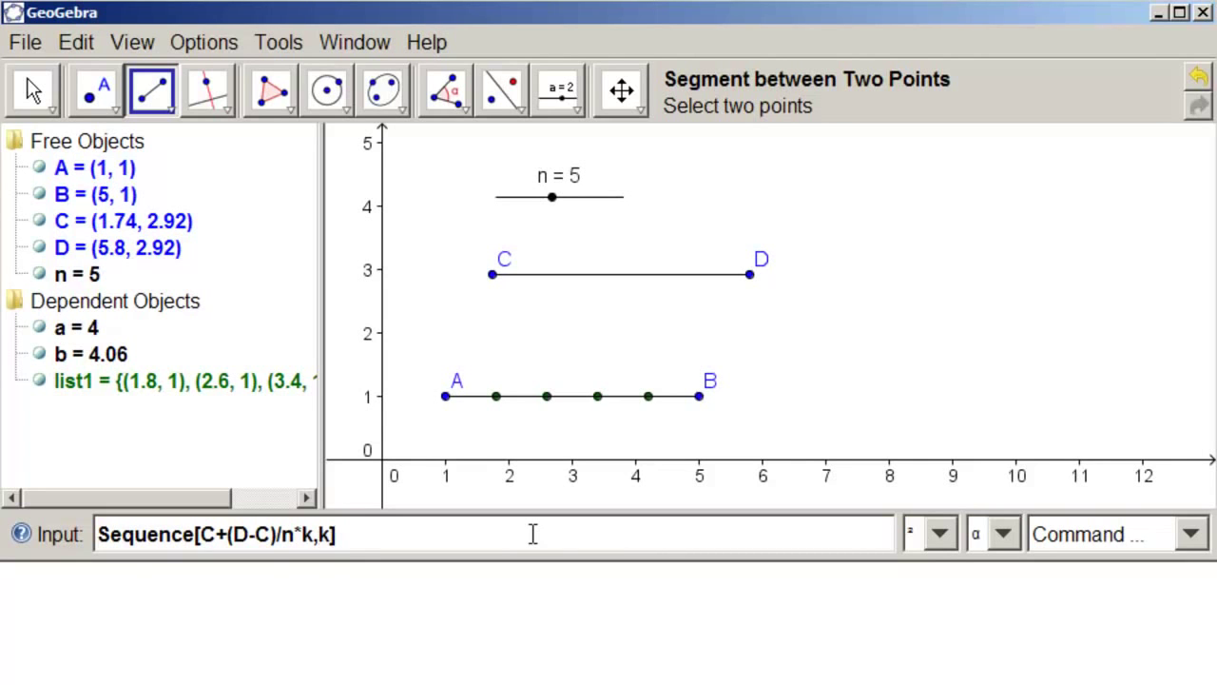
text(,1,n-1)
key(Return)
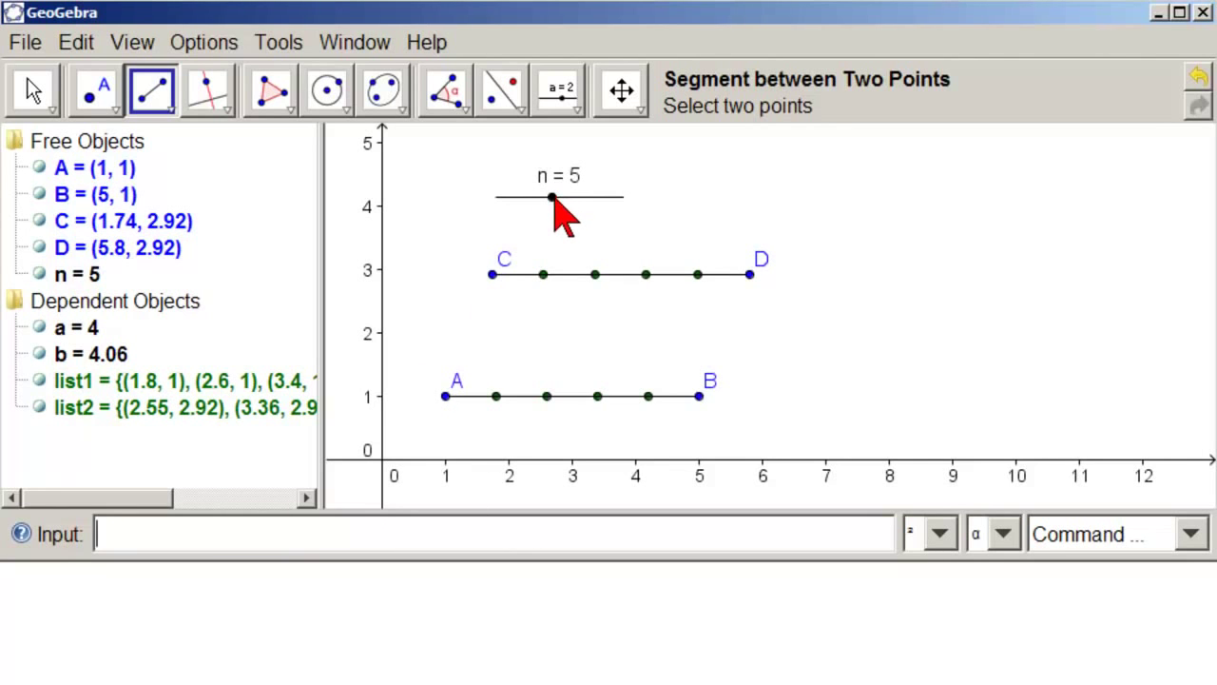
Step: Set the slider n to 6 to divide both segments into six equal parts
click(29, 91)
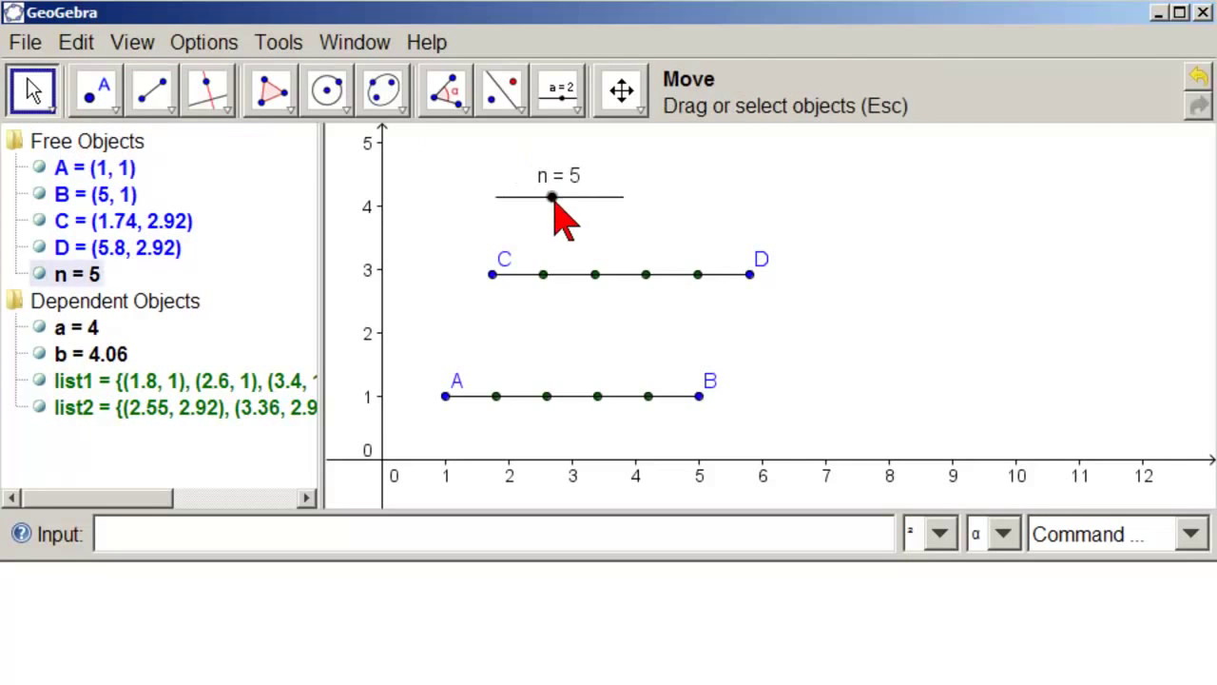
mouse_move(551, 197)
mouse_down()
mouse_move(524, 199)
mouse_move(565, 200)
mouse_up()
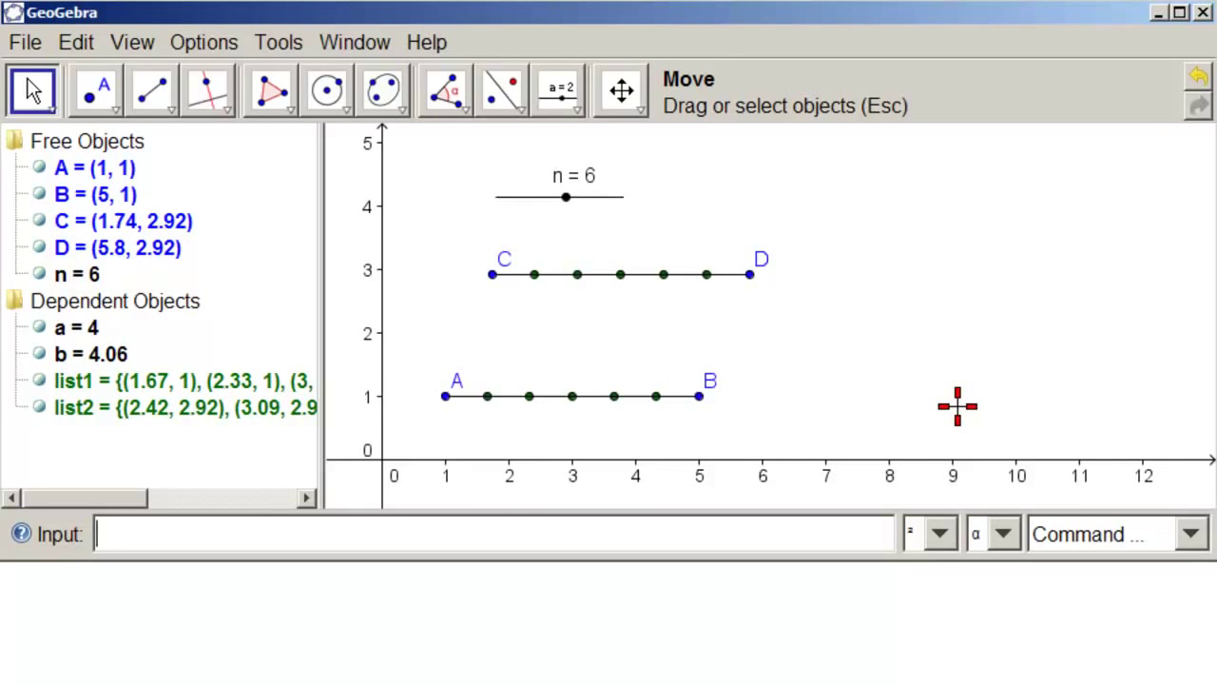
Step: Begin a Sequence command with a nested segment command whose first endpoint is Element[list1,k]
text(sequence[)
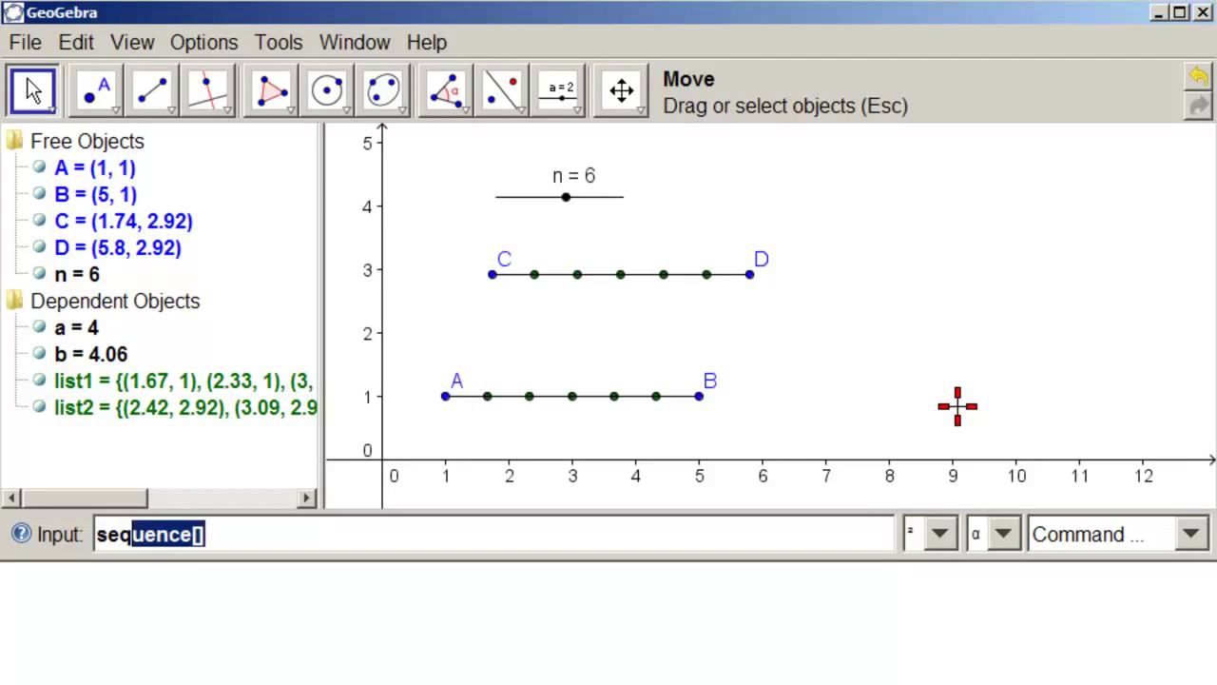
key(Return)
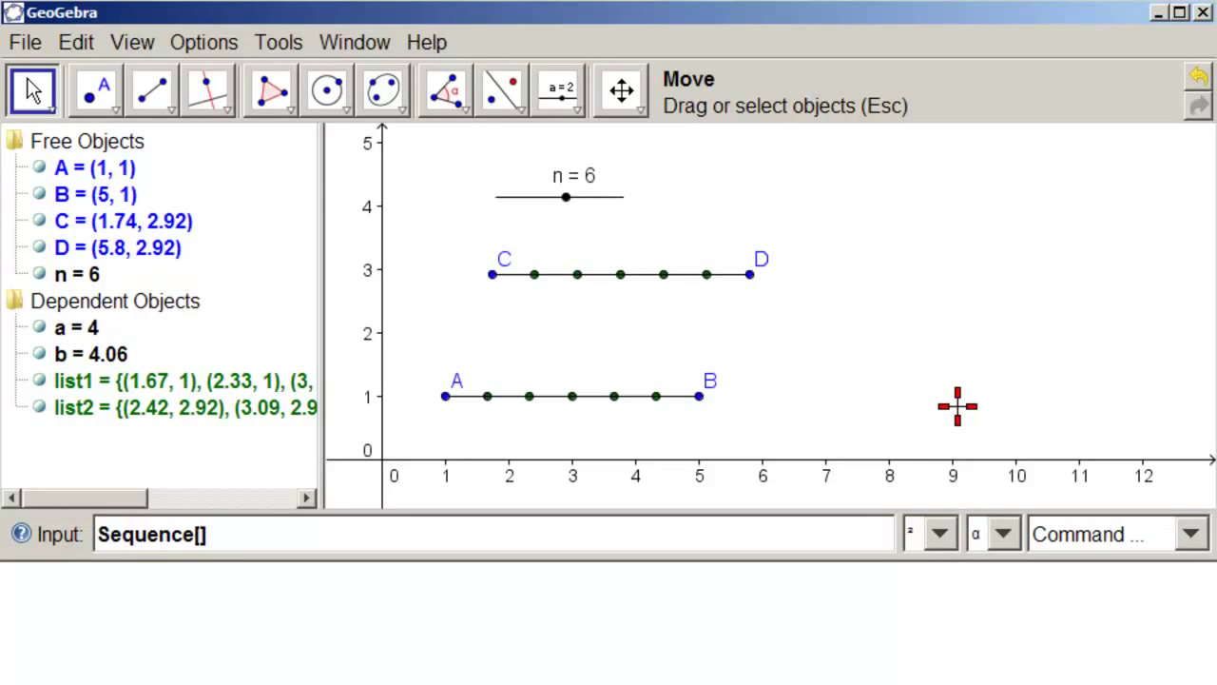
text(segment[)
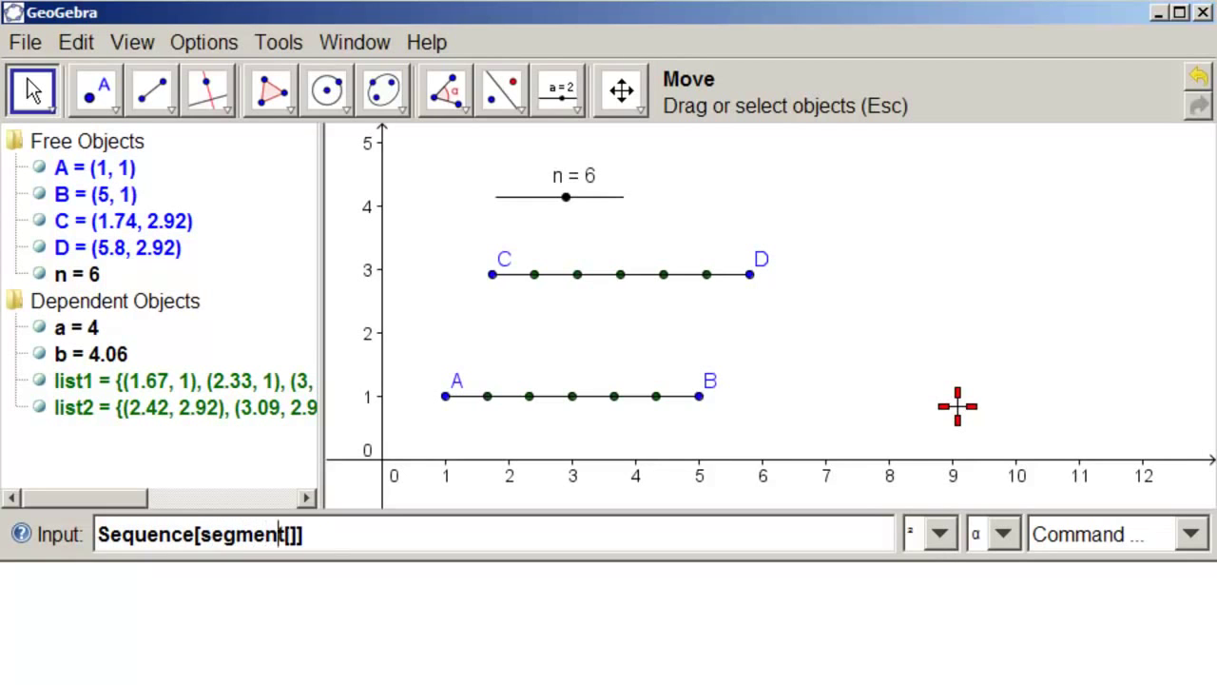
key(Right)
text(El)
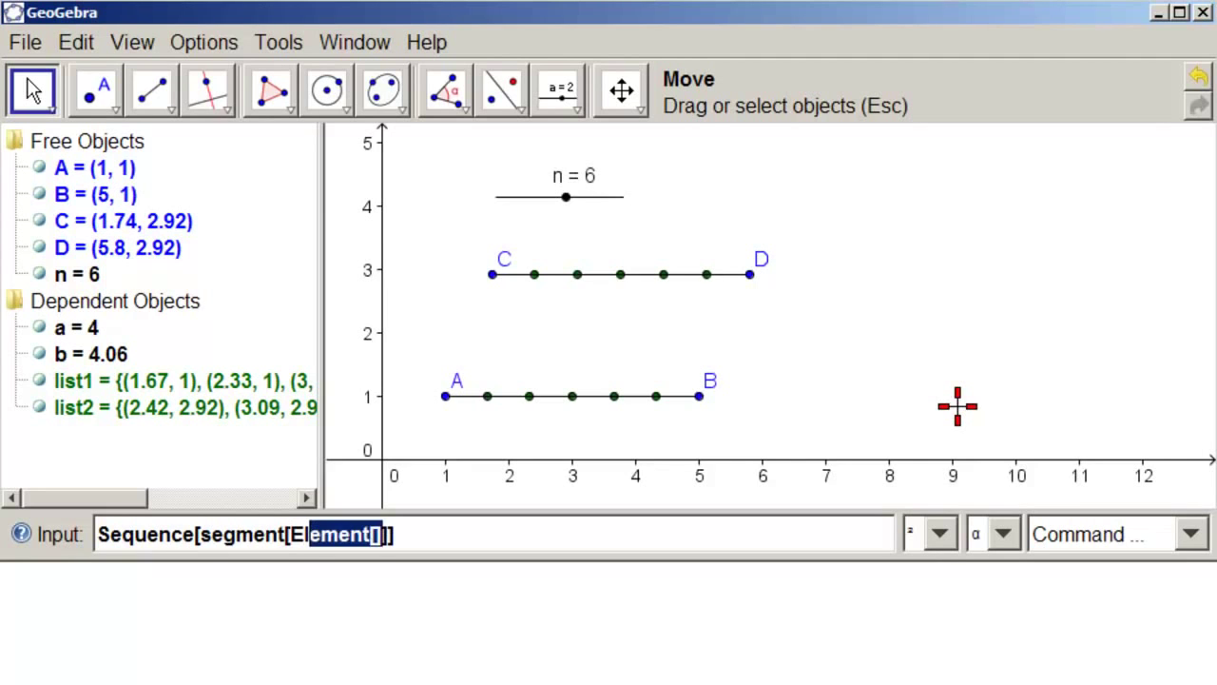
key(Right)
key(Right)
key(Right)
key(Right)
key(Right)
key(Right)
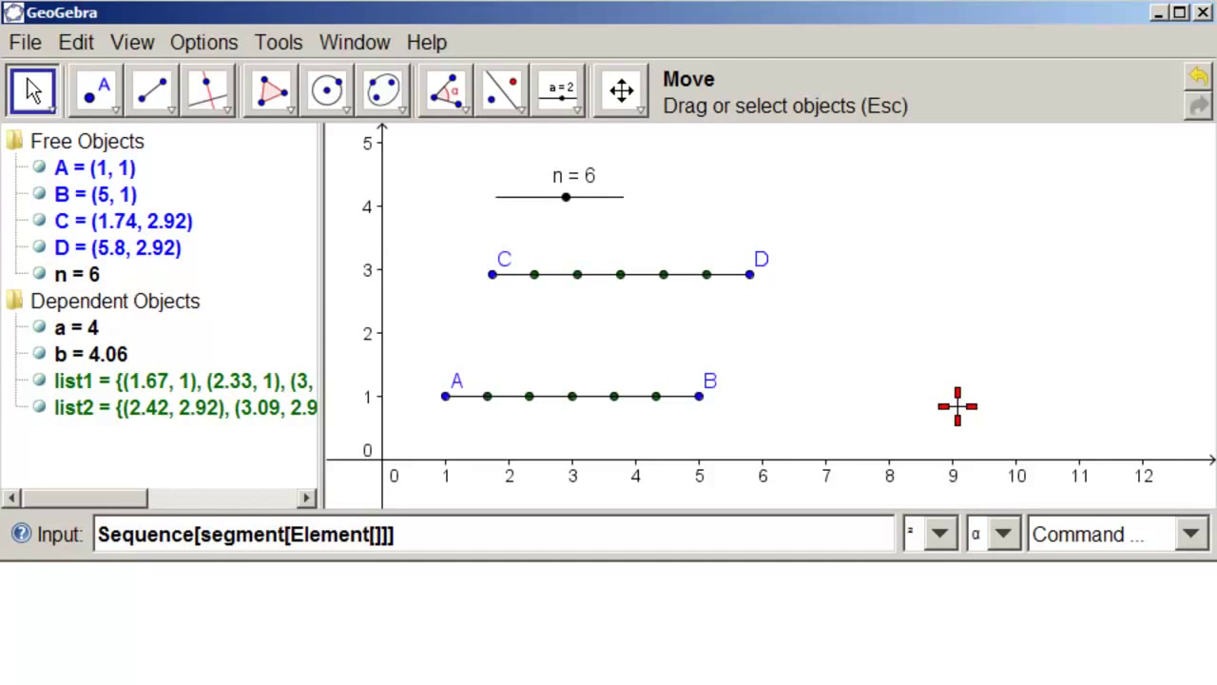
text(list1,)
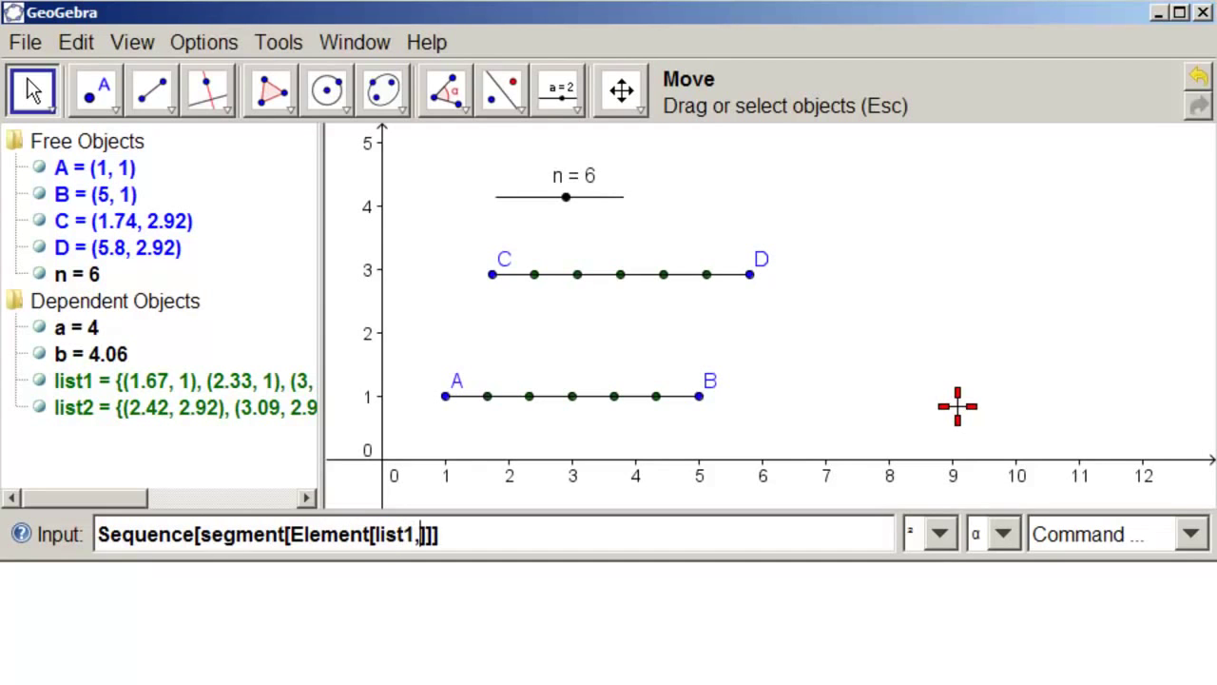
text(k)
Step: Add Element[list2,k] as the second endpoint of the segment inside the Sequence command
click(438, 534)
text(,)
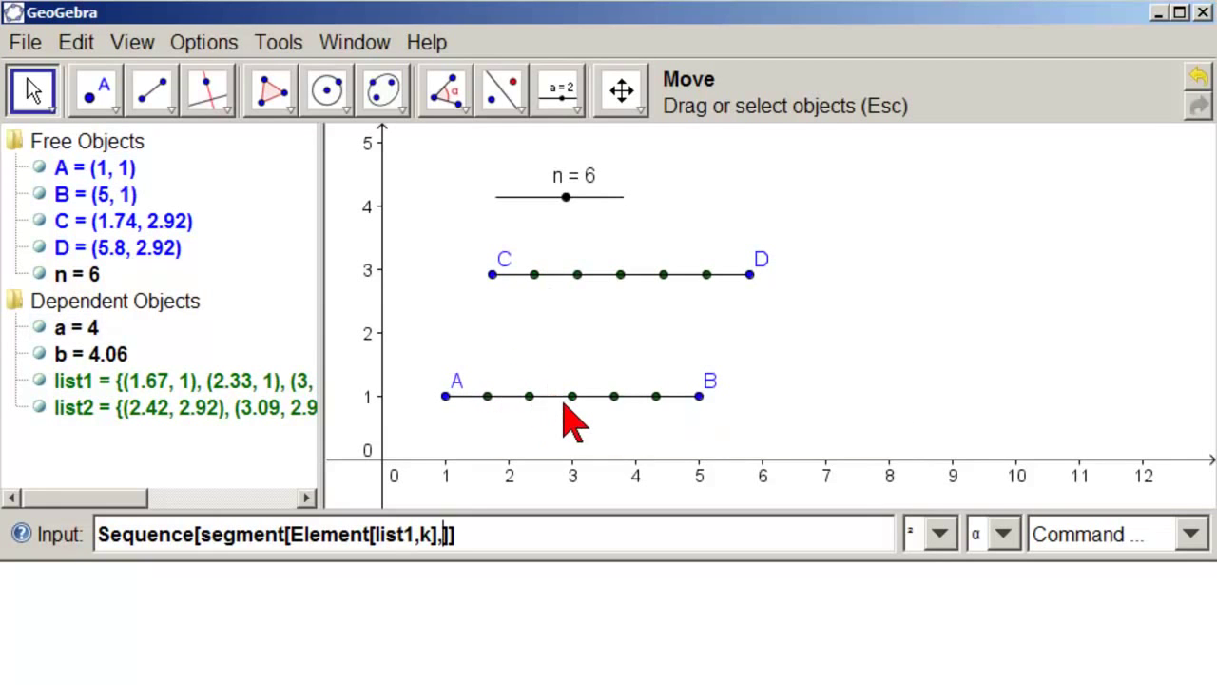
text(E)
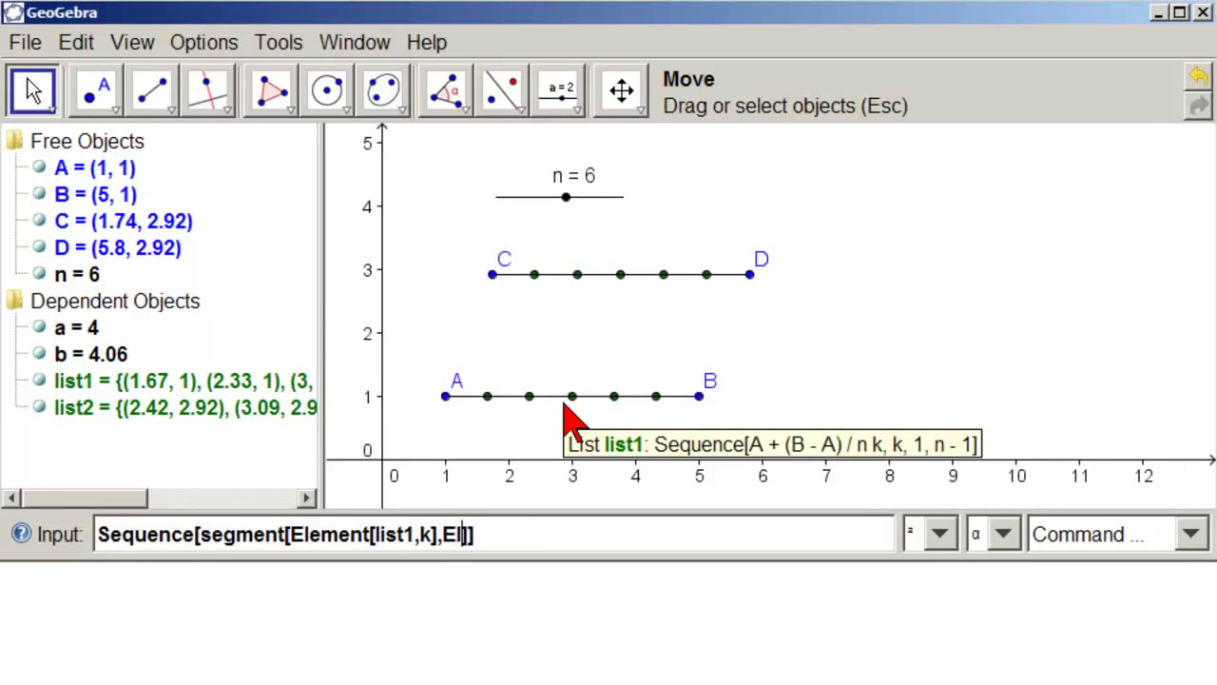
text(l)
key(Right)
key(Right)
key(Right)
key(Right)
key(Right)
key(Right)
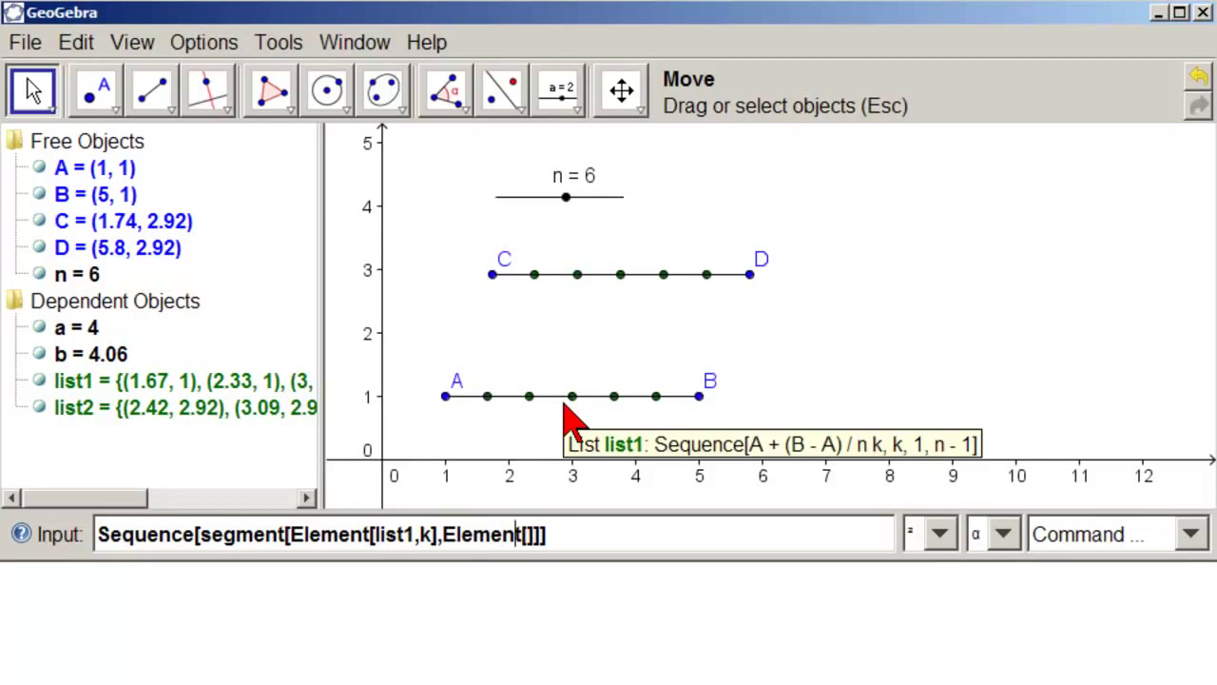
text(list2)
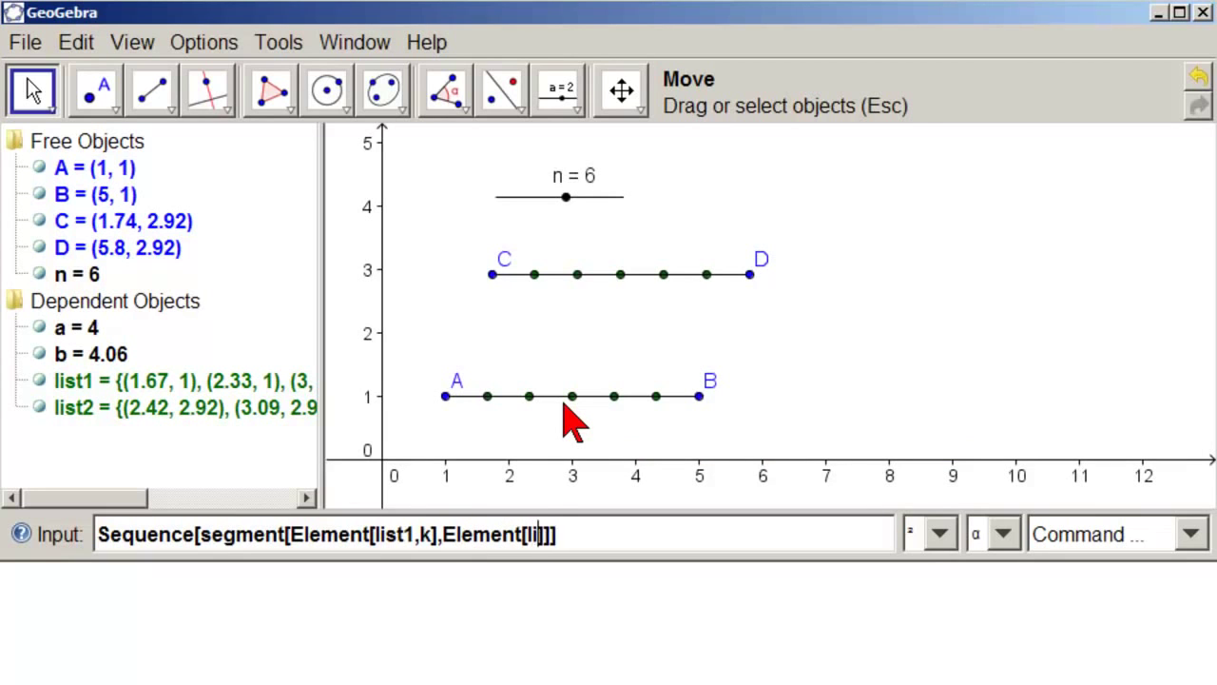
text(,)
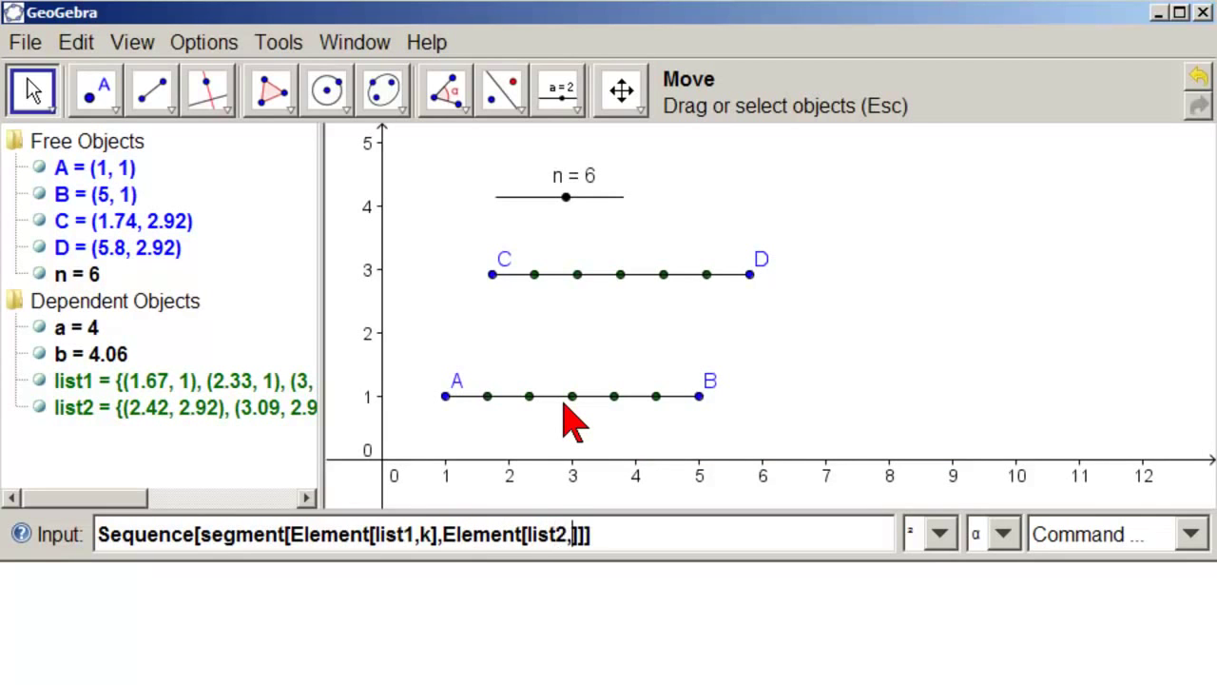
text(k)
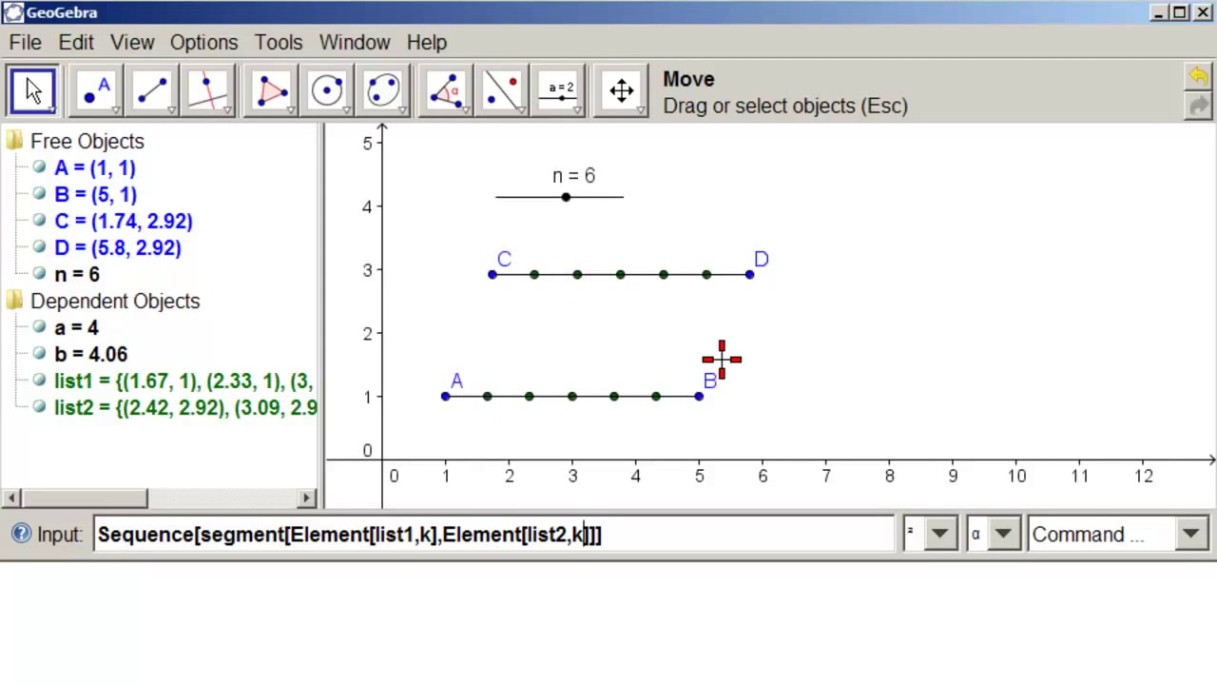
Step: Complete the Sequence command with the arguments k,1,n-1 and create the segments connecting the division points
key(Right)
text(,k)
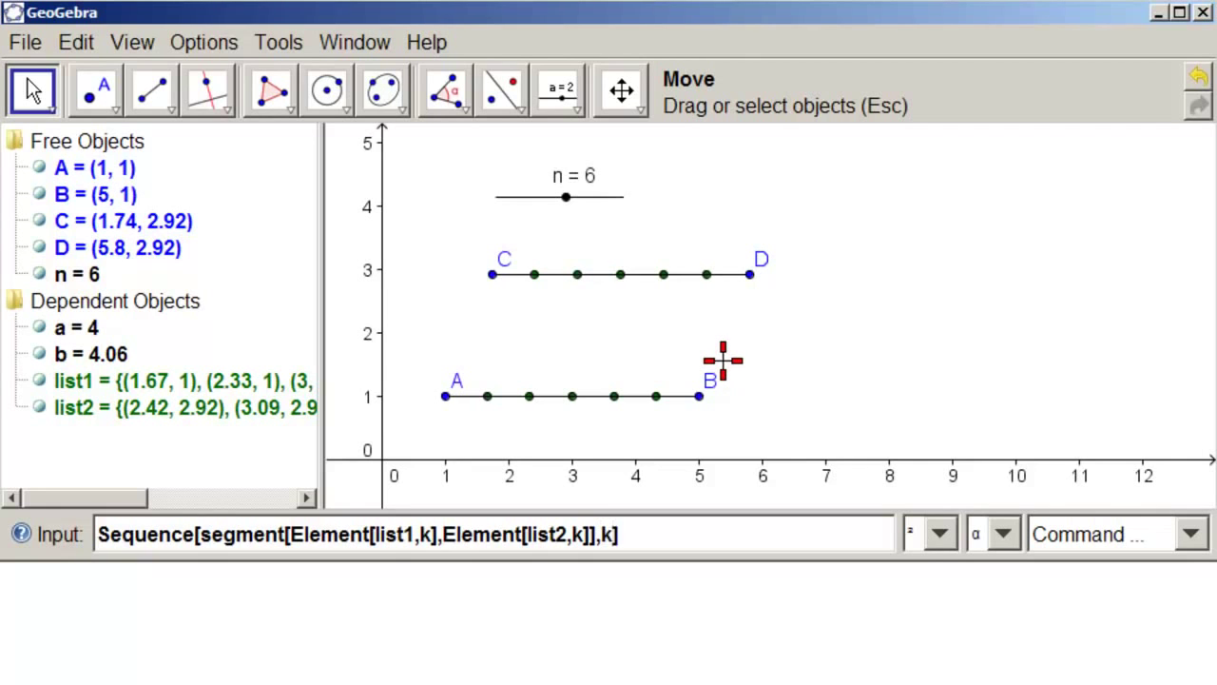
text(,1,n-1)
key(Return)
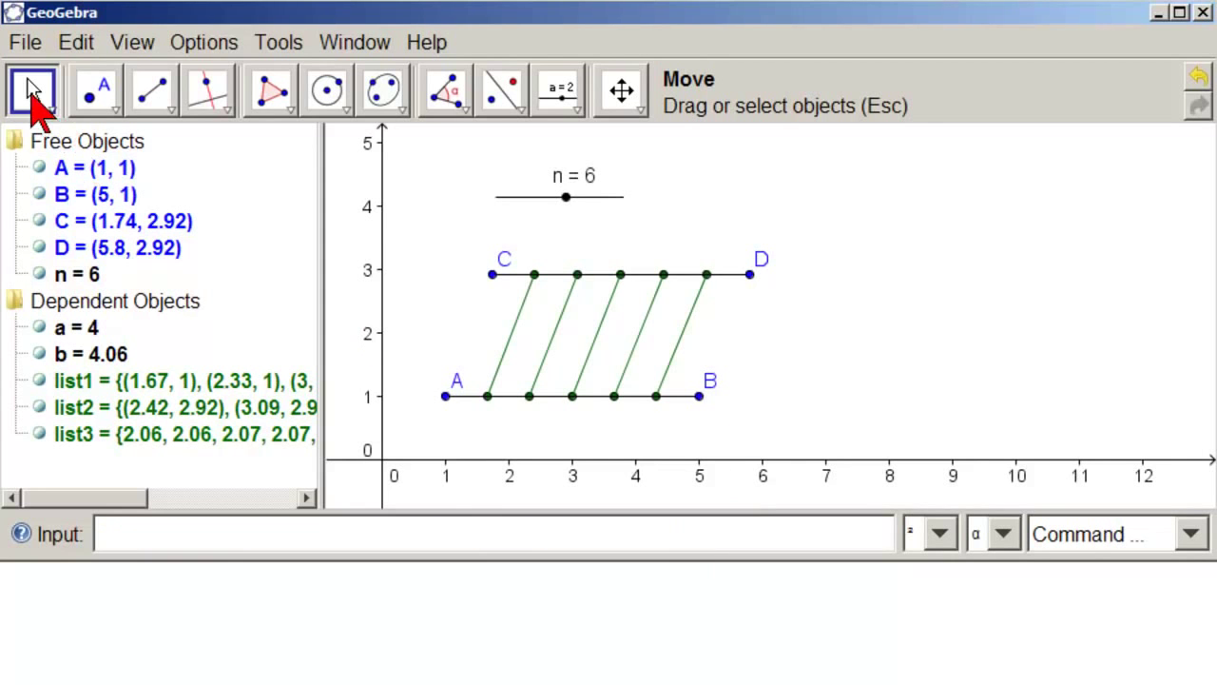
Step: Move point C to (1, 3) and point D to (5, 3) so CD lies directly above AB
mouse_move(750, 273)
mouse_down()
mouse_move(741, 257)
mouse_move(871, 284)
mouse_move(753, 269)
mouse_up()
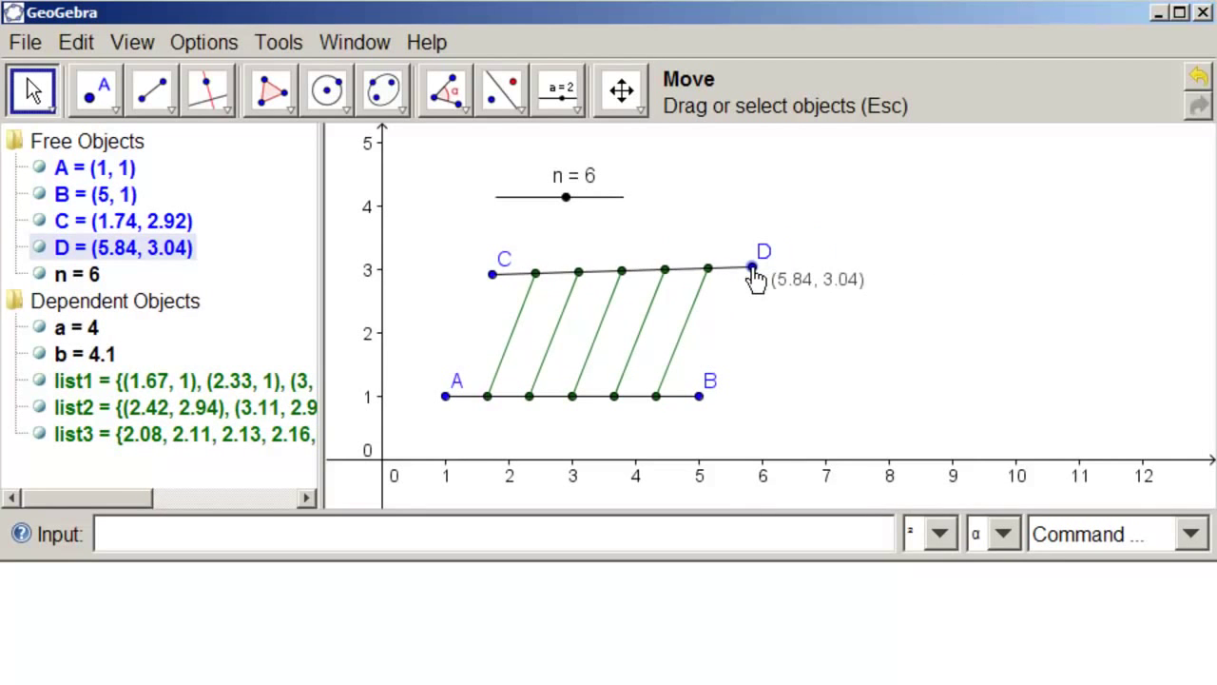
drag(494, 277, 450, 281)
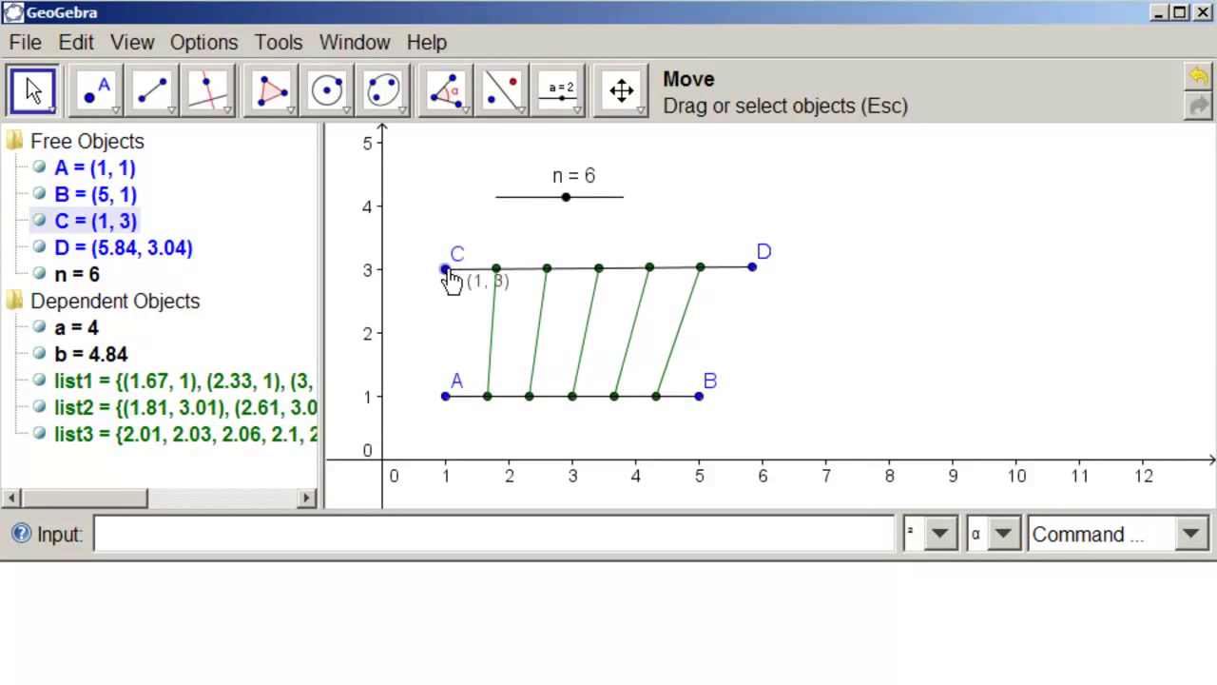
drag(752, 268, 700, 270)
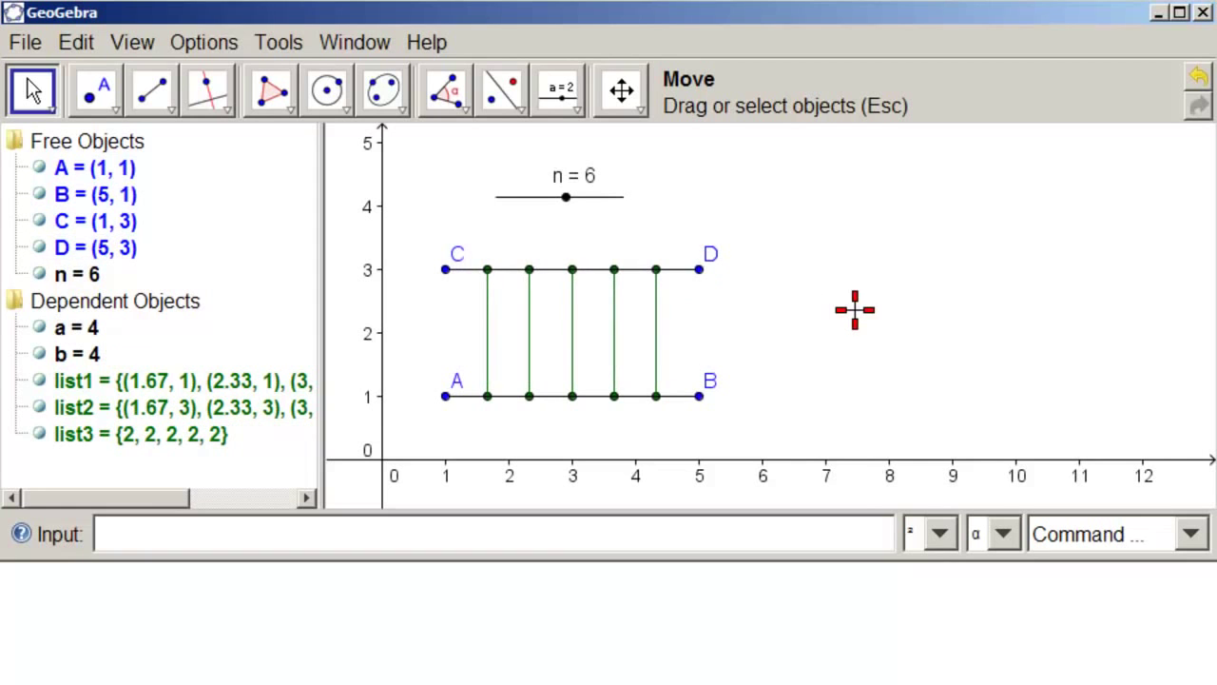